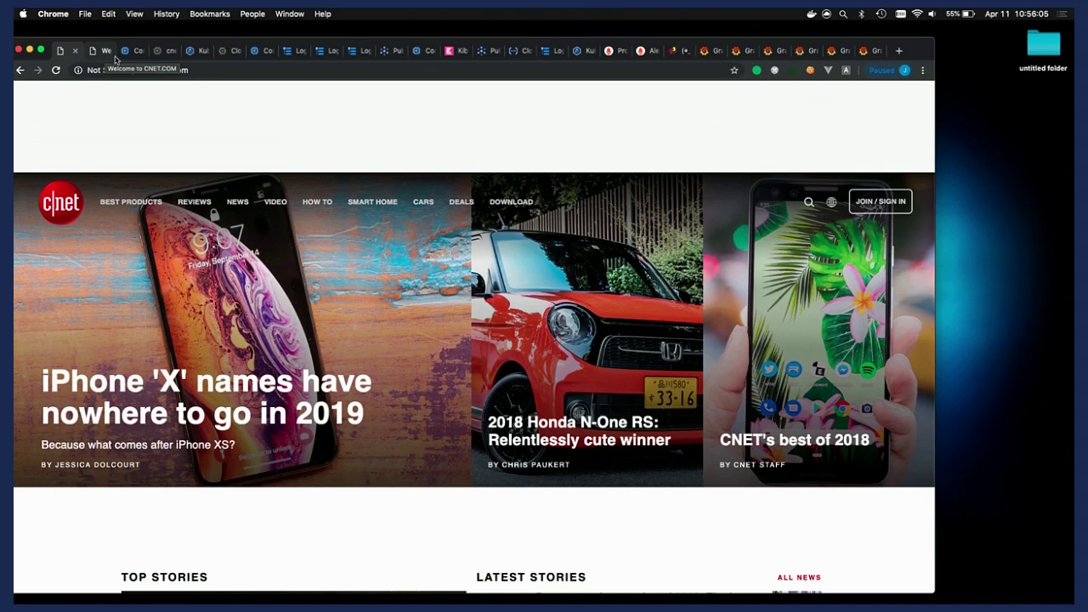
# Compare the current cnetnext.com home page with the retro.cnetnext.com page
pyautogui.click(105, 52)
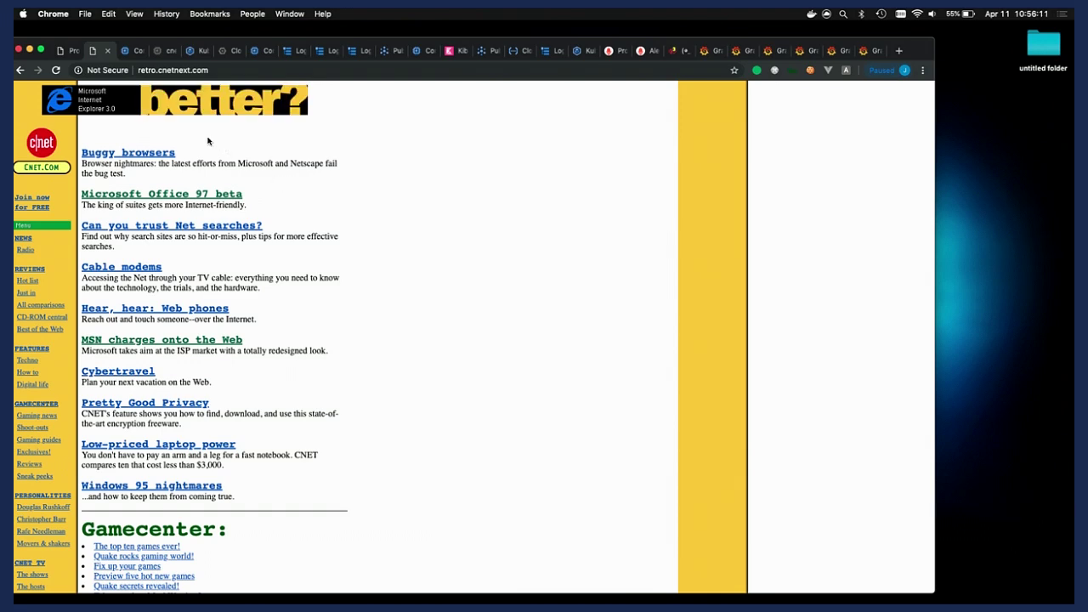
pyautogui.click(68, 51)
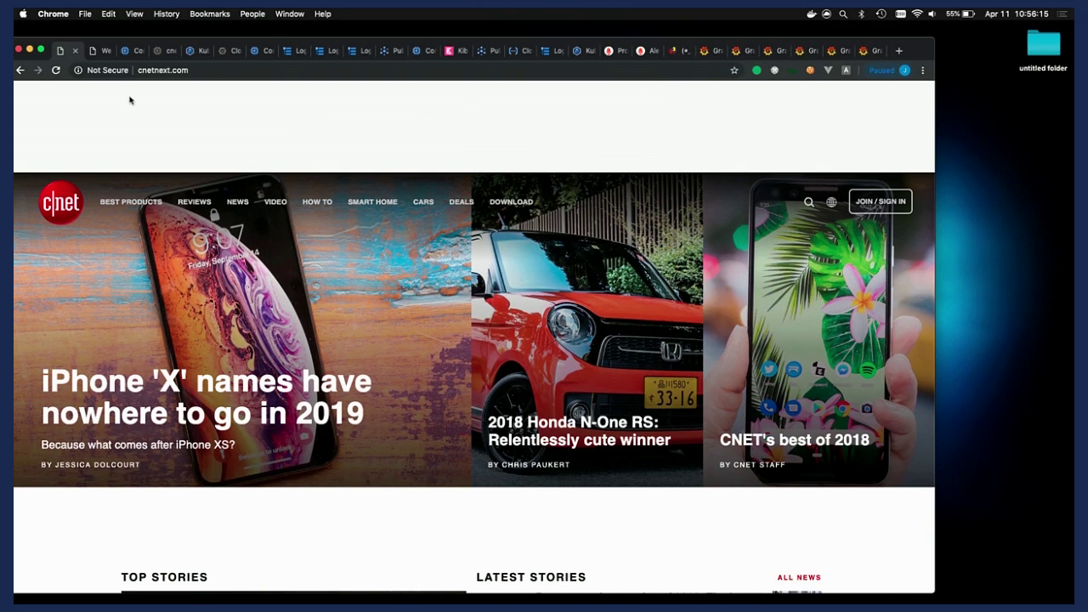
pyautogui.click(107, 52)
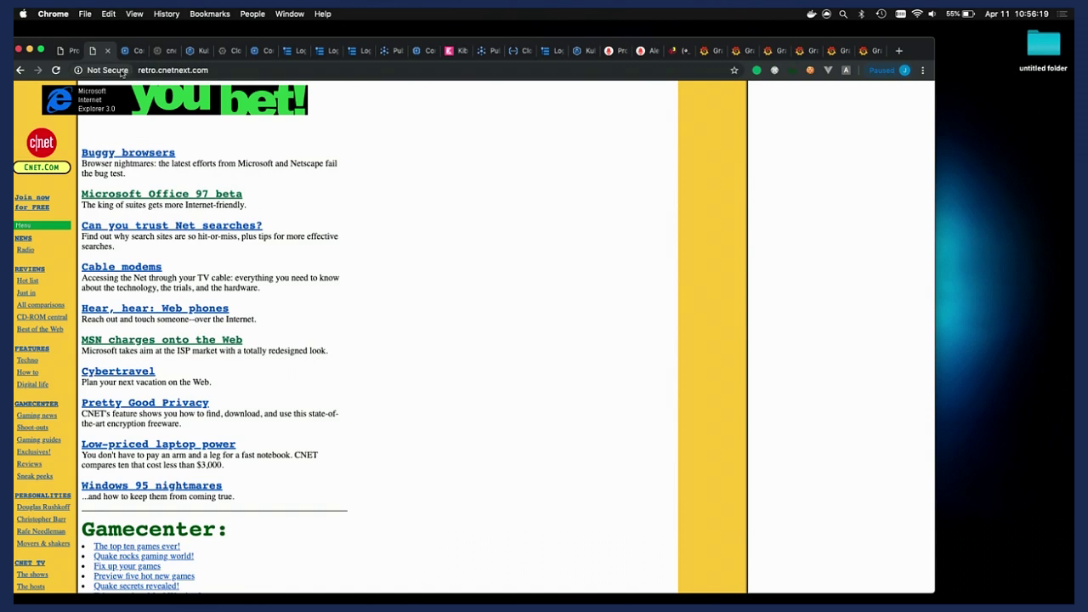
# Review the project's VM instances and bring up the SSH session for legacy-dc-manager
pyautogui.click(129, 51)
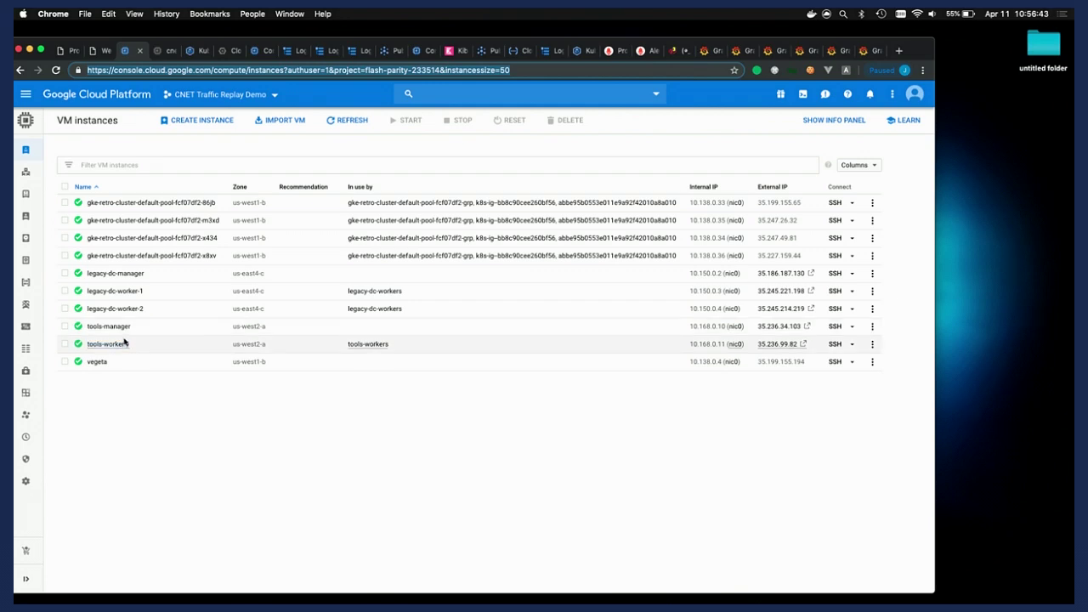
pyautogui.click(163, 54)
pyautogui.click(352, 341)
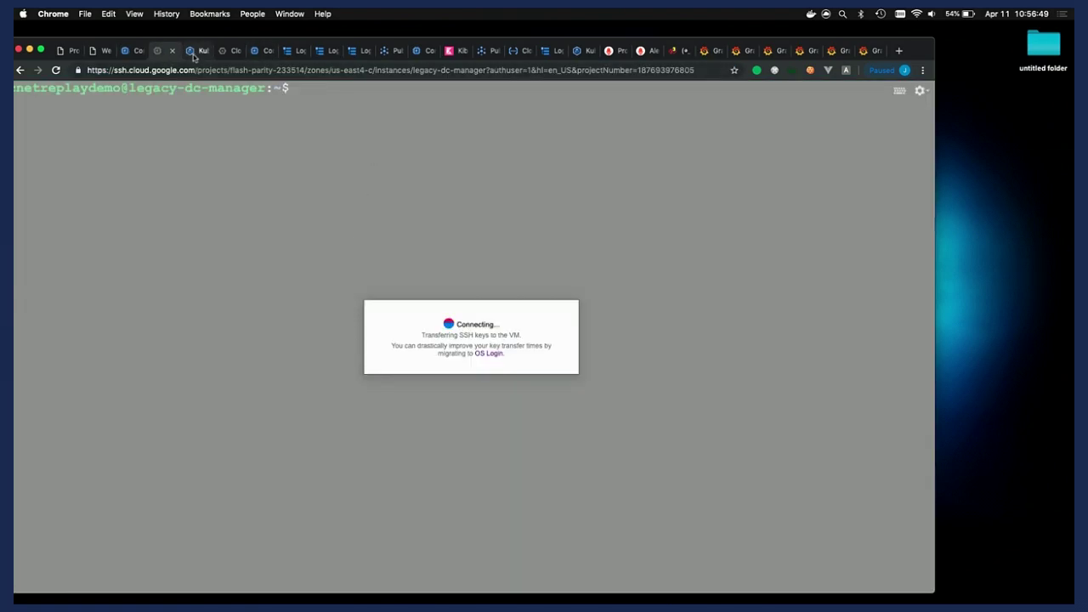
# Review the retro-cluster's Kubernetes configuration and the details of its default-pool node pool
pyautogui.click(193, 53)
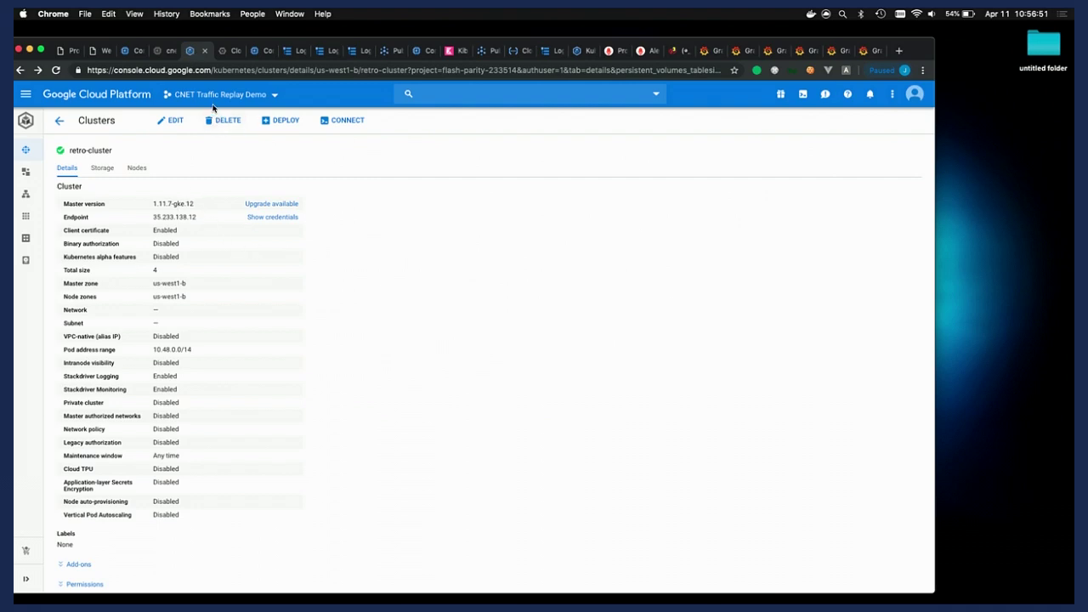
pyautogui.scroll(-5, 178, 364)
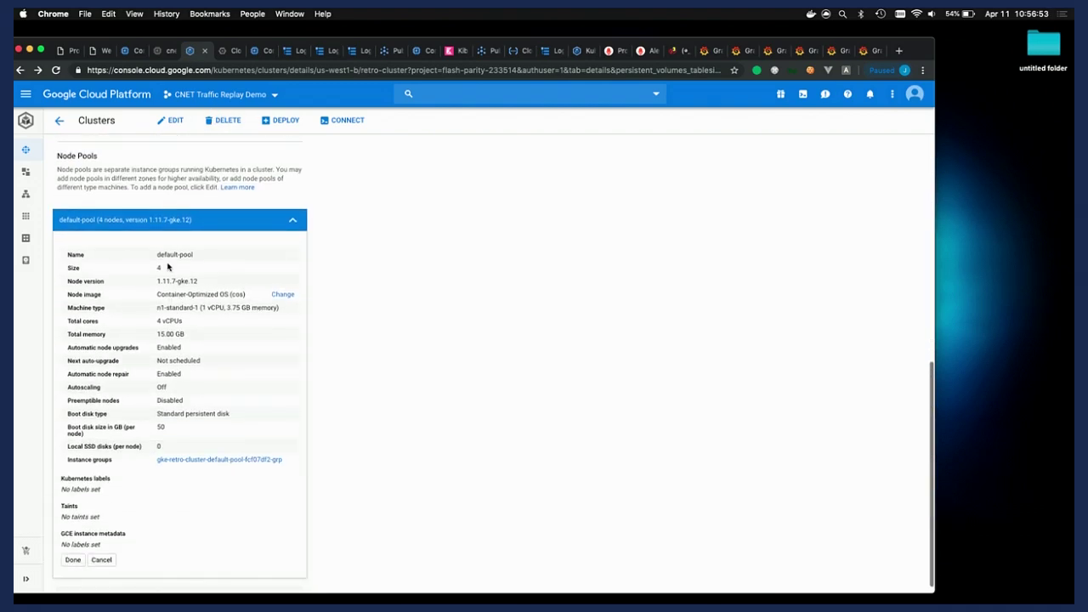
pyautogui.scroll(3, 173, 289)
pyautogui.scroll(4, 173, 289)
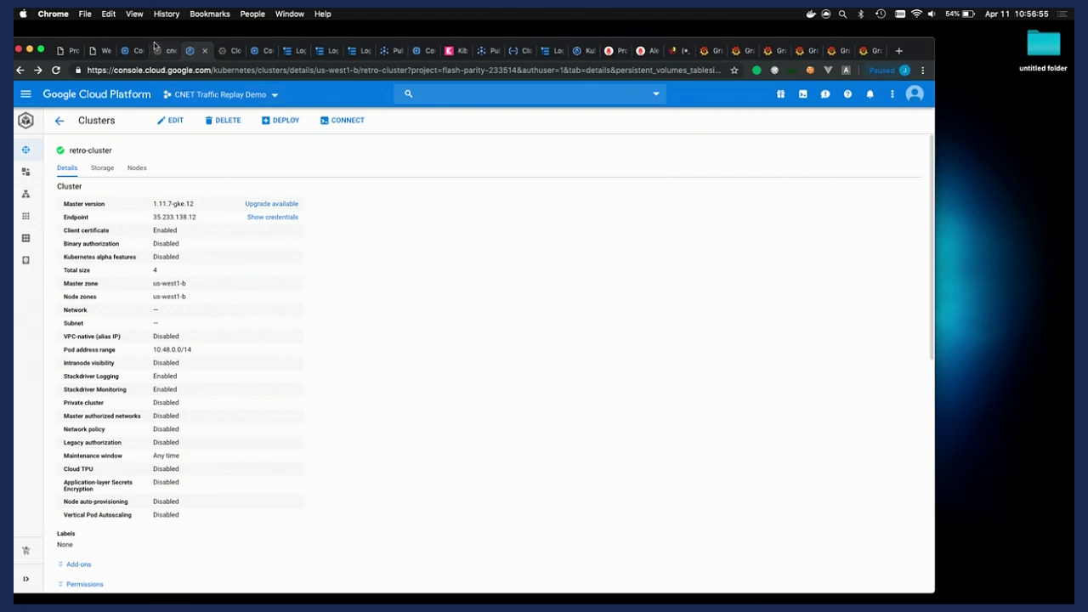
# Load the newer logs of the legacy-dc-worker-1 instance and start streaming them live
pyautogui.click(260, 50)
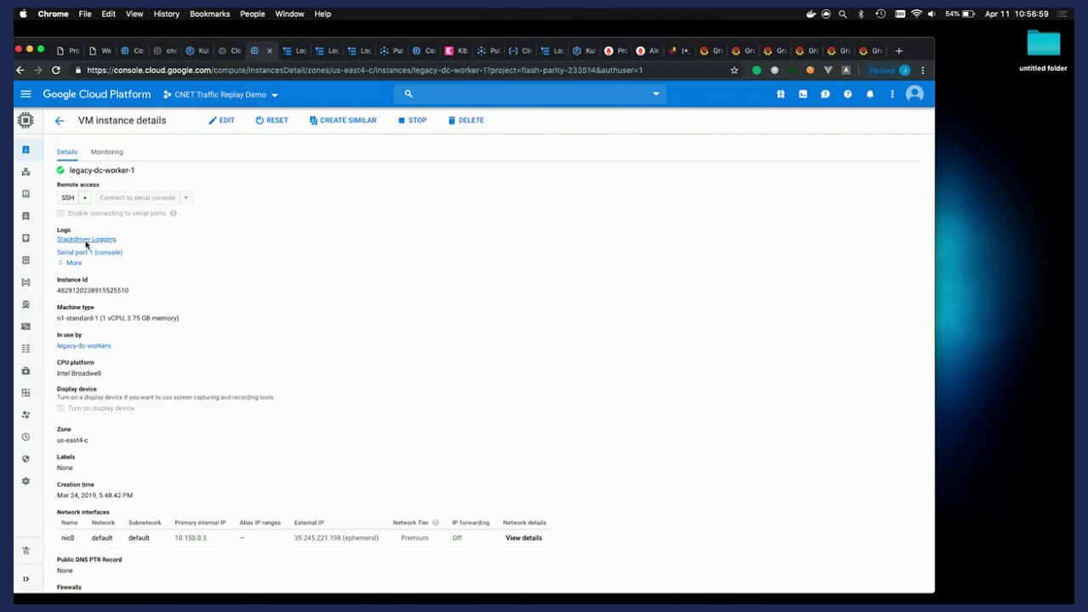
pyautogui.click(292, 50)
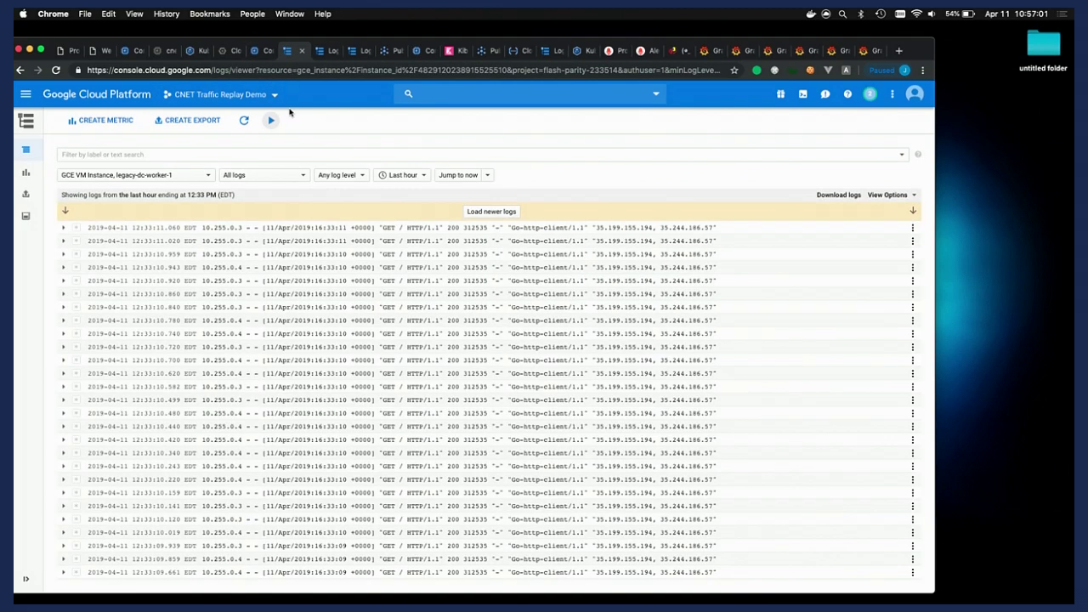
pyautogui.click(476, 210)
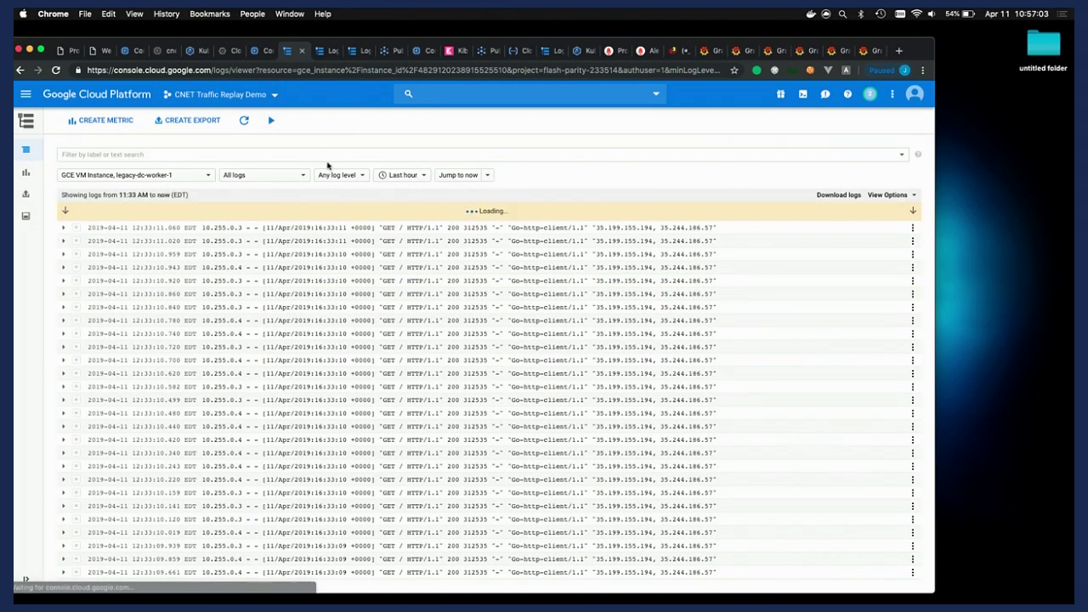
pyautogui.click(271, 121)
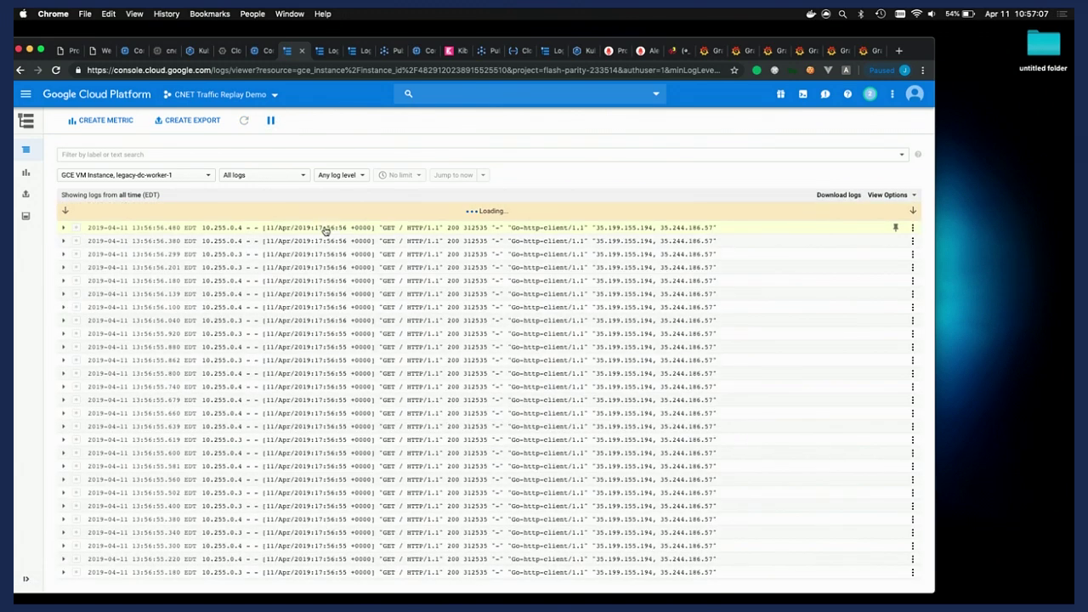
# Check the Cloud Shell and the legacy-dc-worker-1 instance details, and return to that instance's streaming logs
pyautogui.click(130, 52)
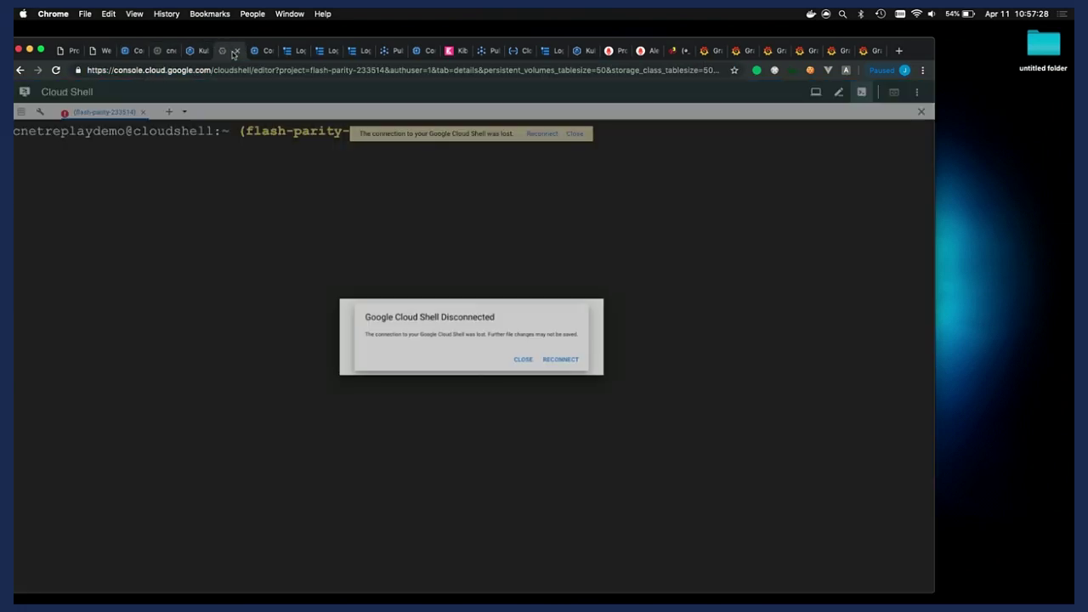
pyautogui.click(228, 51)
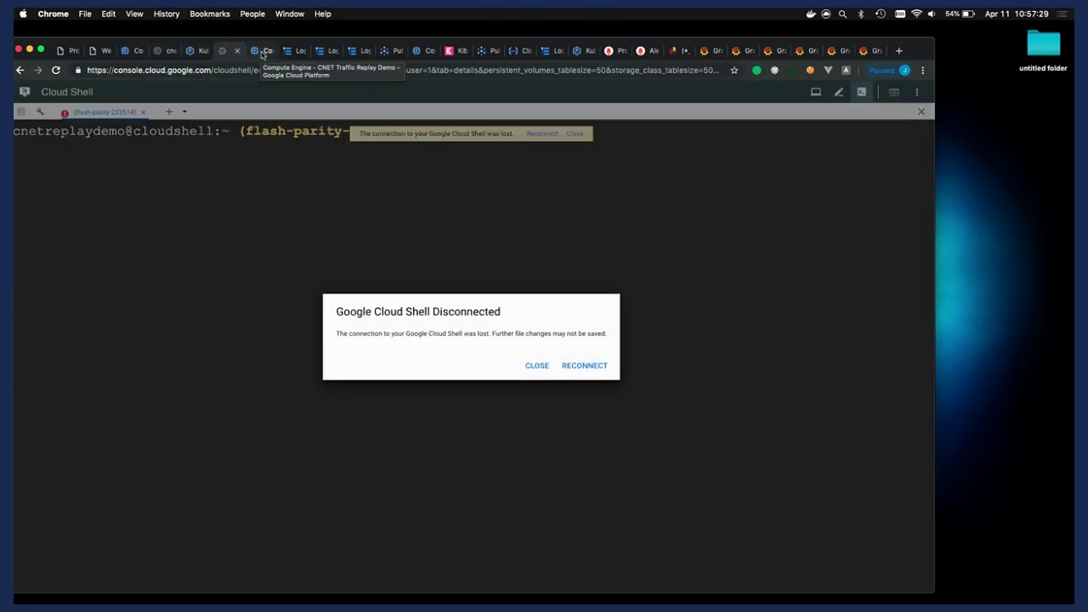
pyautogui.click(262, 53)
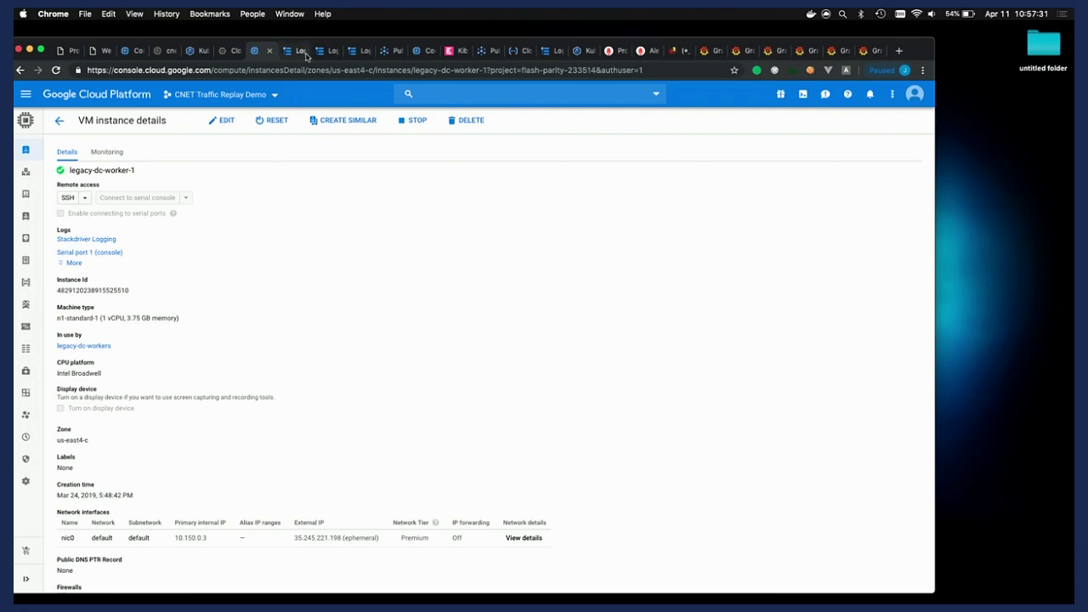
pyautogui.click(305, 53)
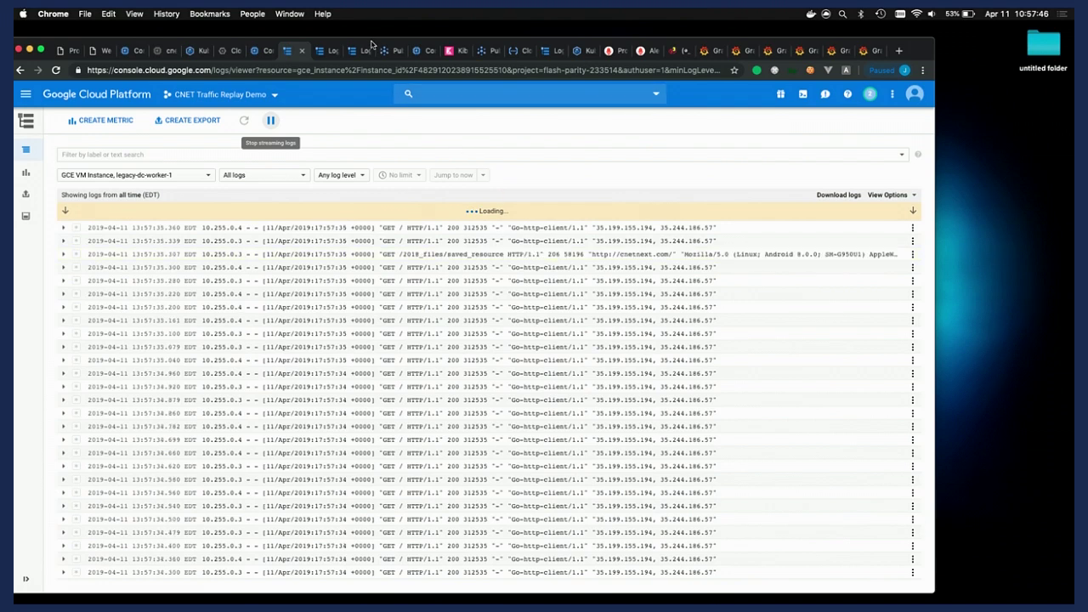
# Trace the log pipeline through the log exports, the exclusion filters, and the Pub/Sub topics and subscriptions
pyautogui.click(327, 48)
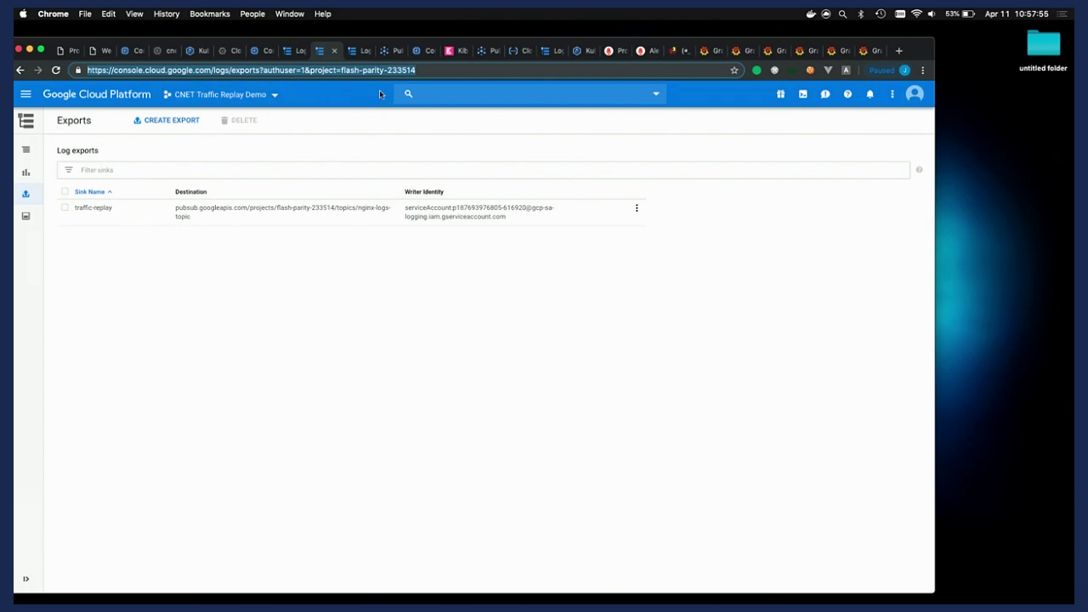
pyautogui.click(357, 53)
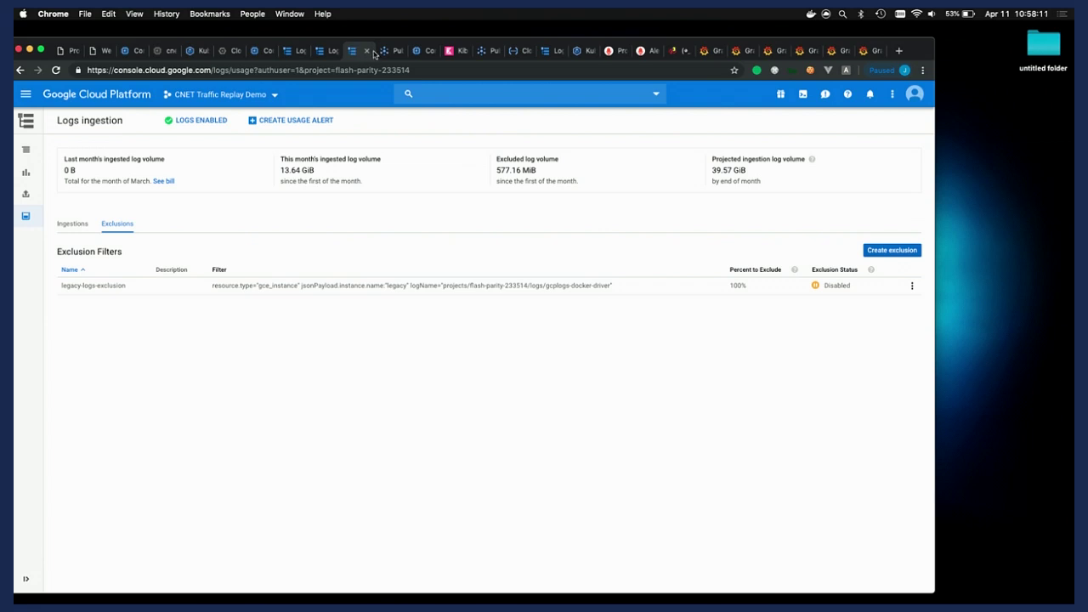
pyautogui.click(386, 51)
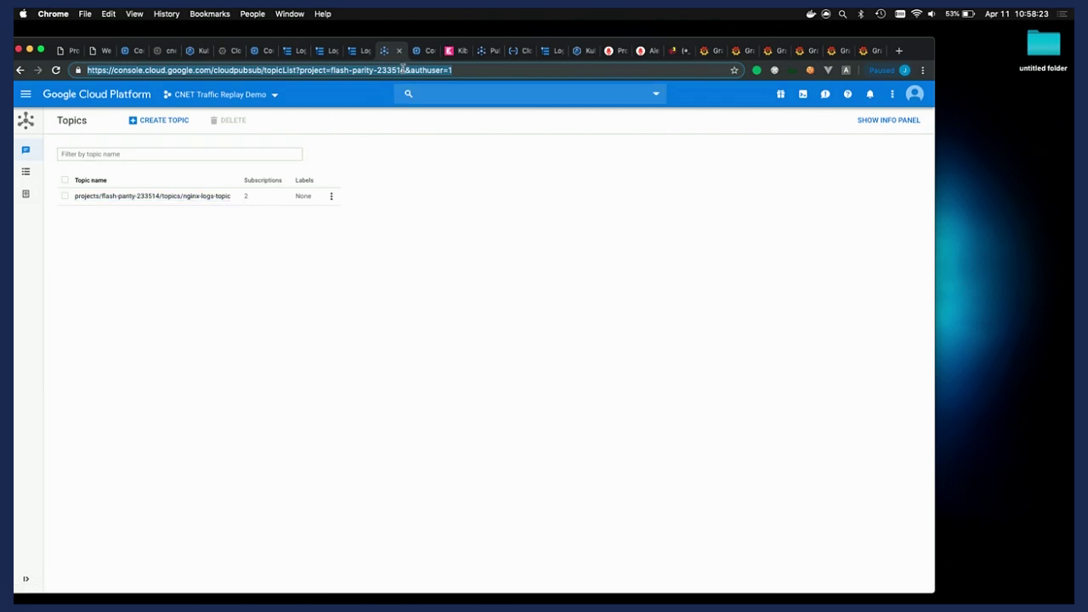
pyautogui.click(38, 171)
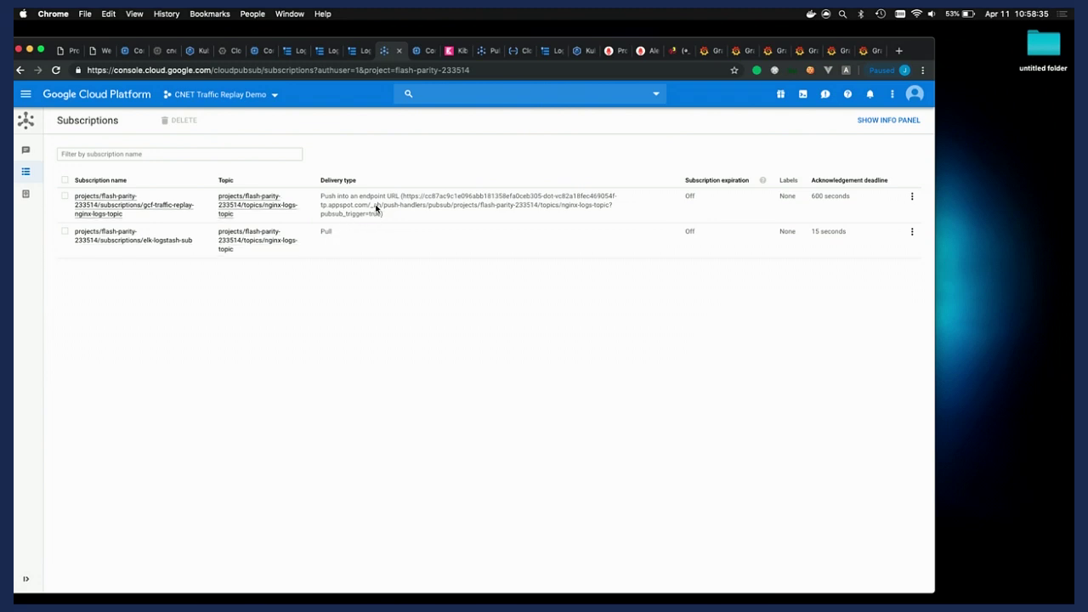
# Switch to Kibana and set the logstash-* Discover view to auto-refresh every 5 seconds
pyautogui.click(424, 51)
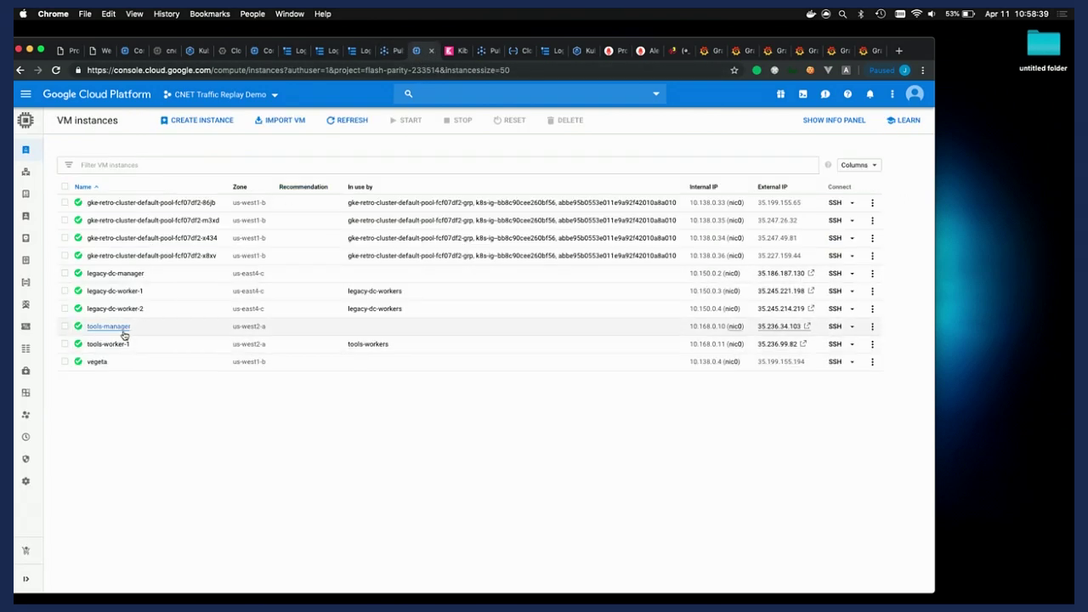
pyautogui.click(451, 51)
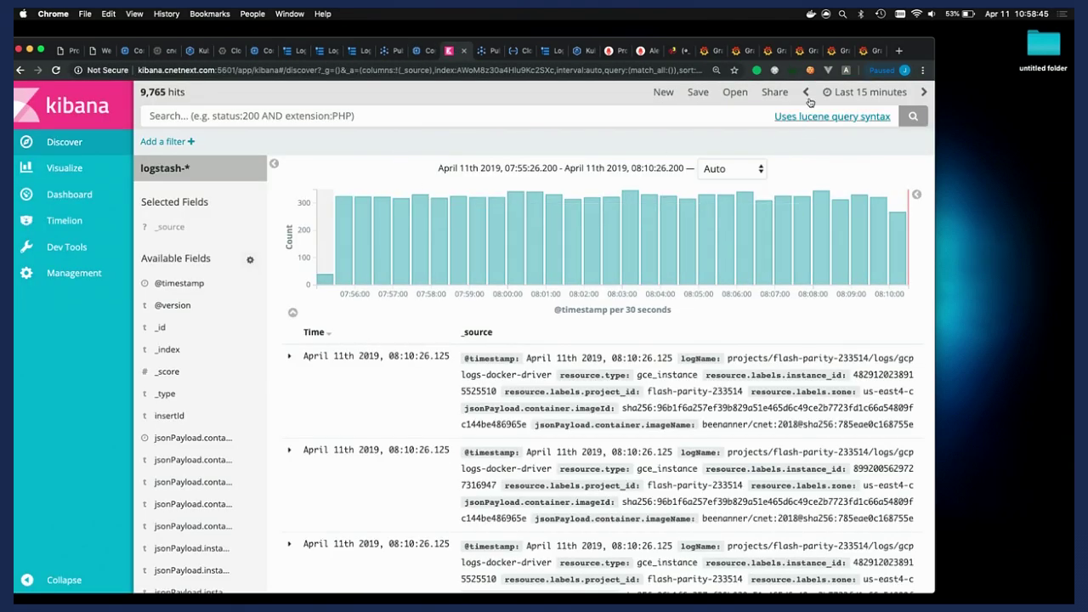
pyautogui.click(863, 92)
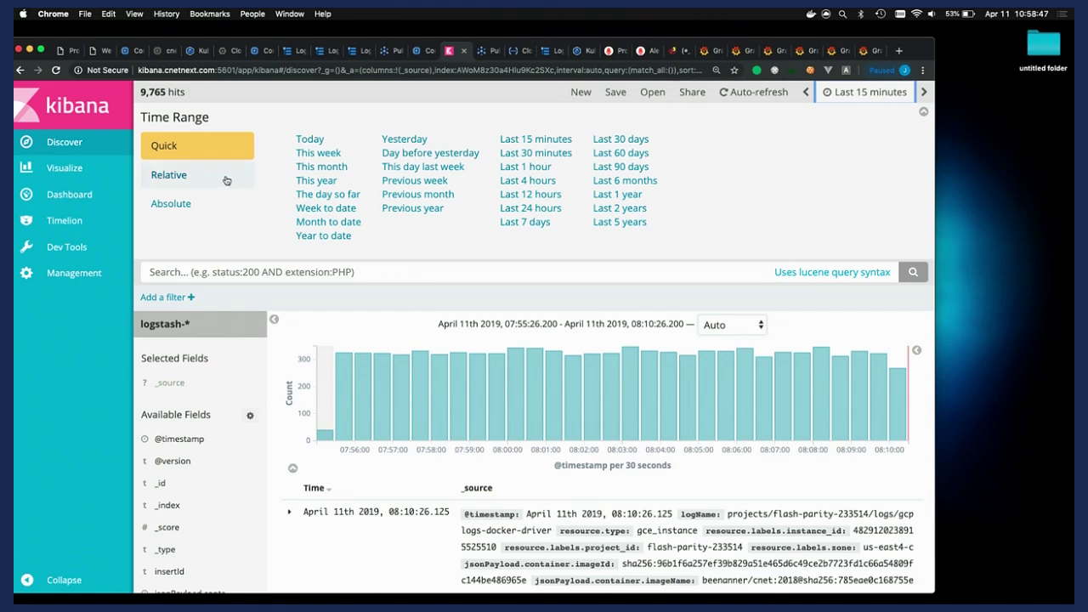
pyautogui.click(754, 92)
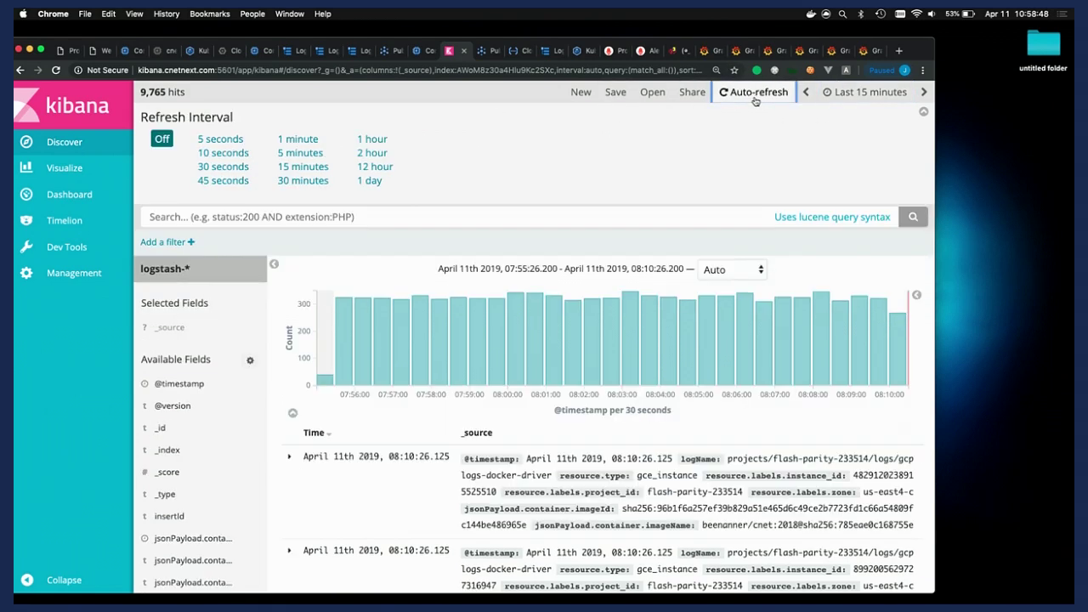
pyautogui.click(220, 139)
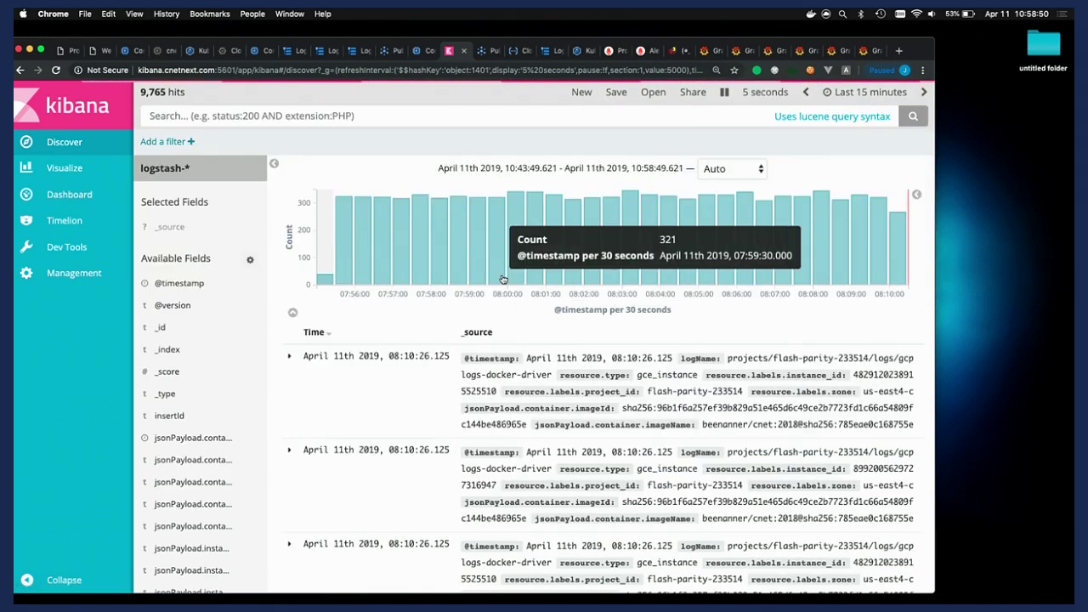
# Look through the newest log entries in Kibana and pause the auto-refresh
pyautogui.click(862, 91)
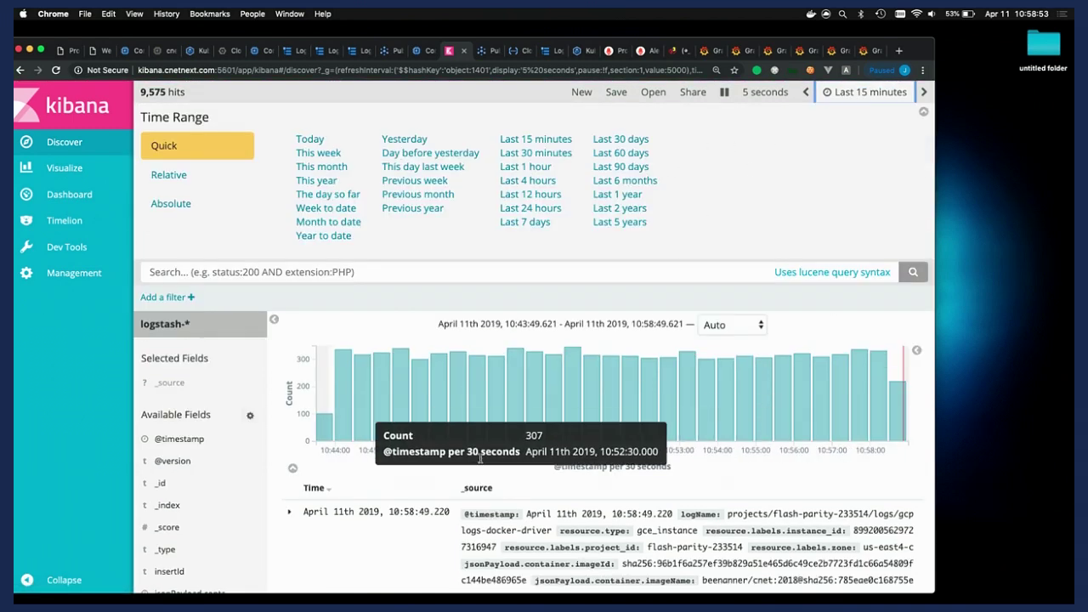
pyautogui.scroll(-5, 396, 469)
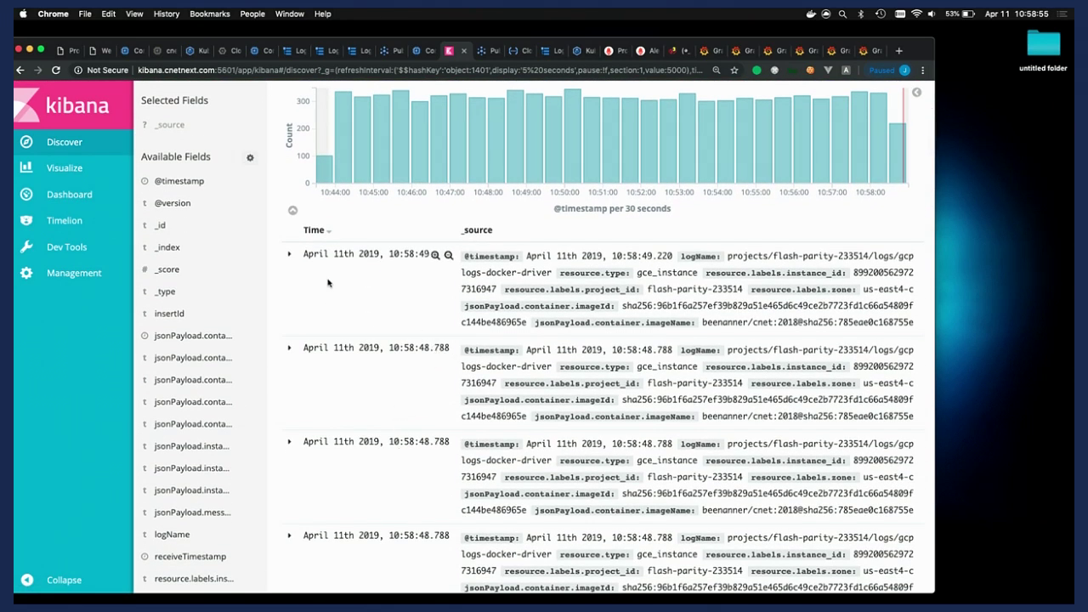
pyautogui.scroll(5, 733, 142)
pyautogui.click(724, 95)
pyautogui.scroll(-3, 568, 297)
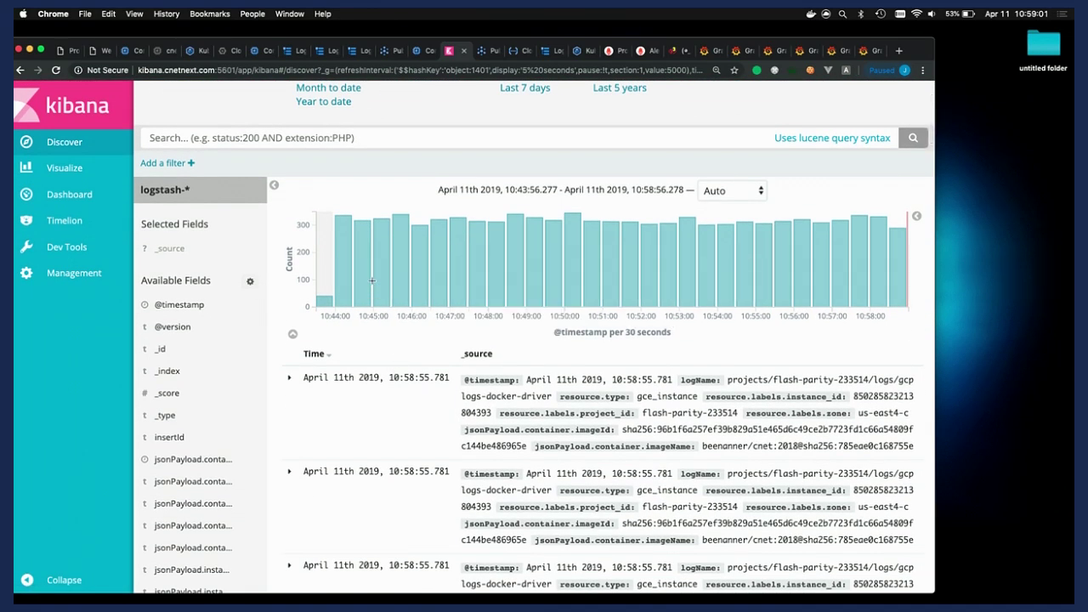
# Expand the most recent log entry and filter the results by its jsonPayload.container.name value
pyautogui.click(289, 377)
pyautogui.scroll(-5, 320, 355)
pyautogui.scroll(-5, 321, 355)
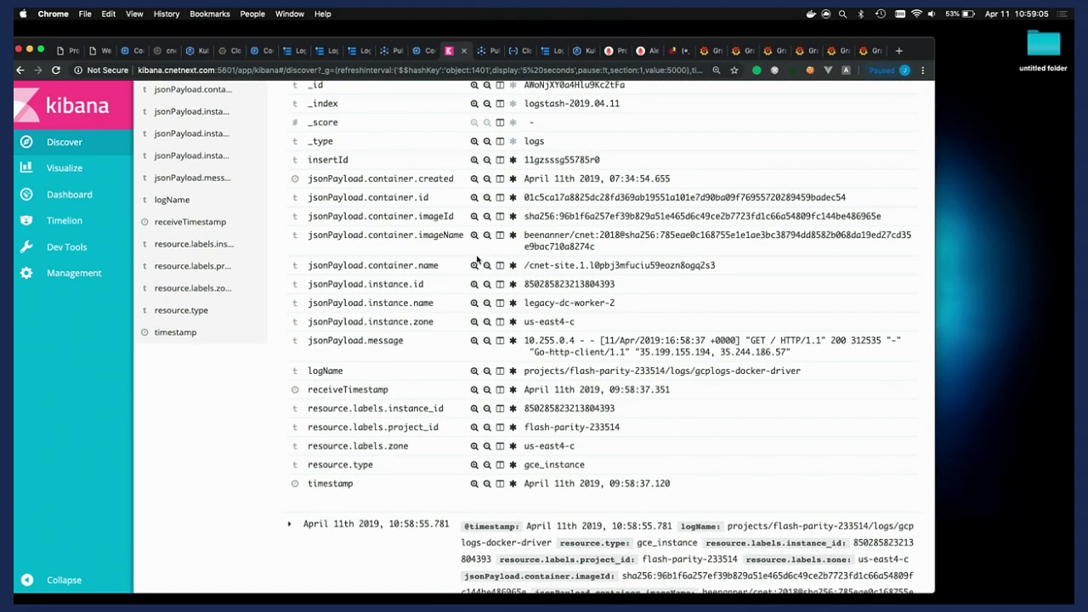
pyautogui.click(473, 265)
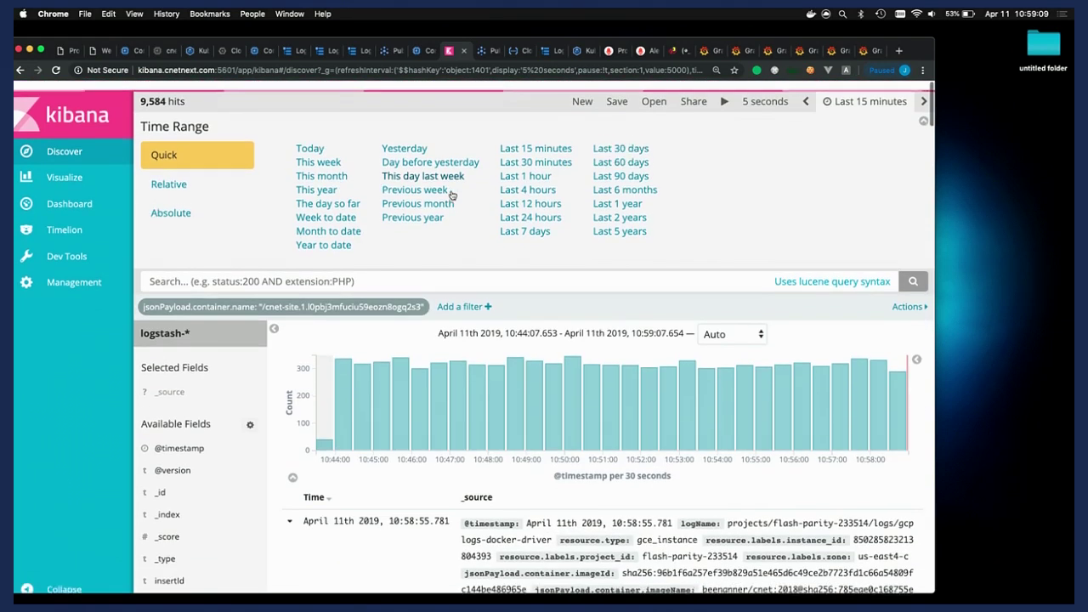
pyautogui.scroll(-3, 450, 195)
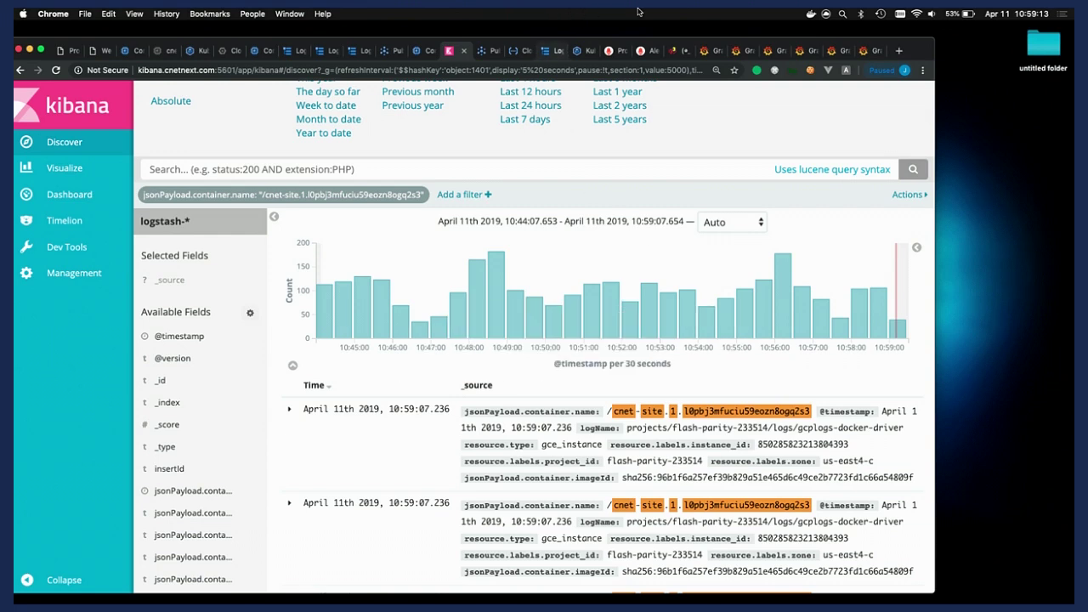
# Review the Pub/Sub subscriptions and open the traffic-replay Cloud Function's index.js source in the enlarged code preview
pyautogui.click(490, 52)
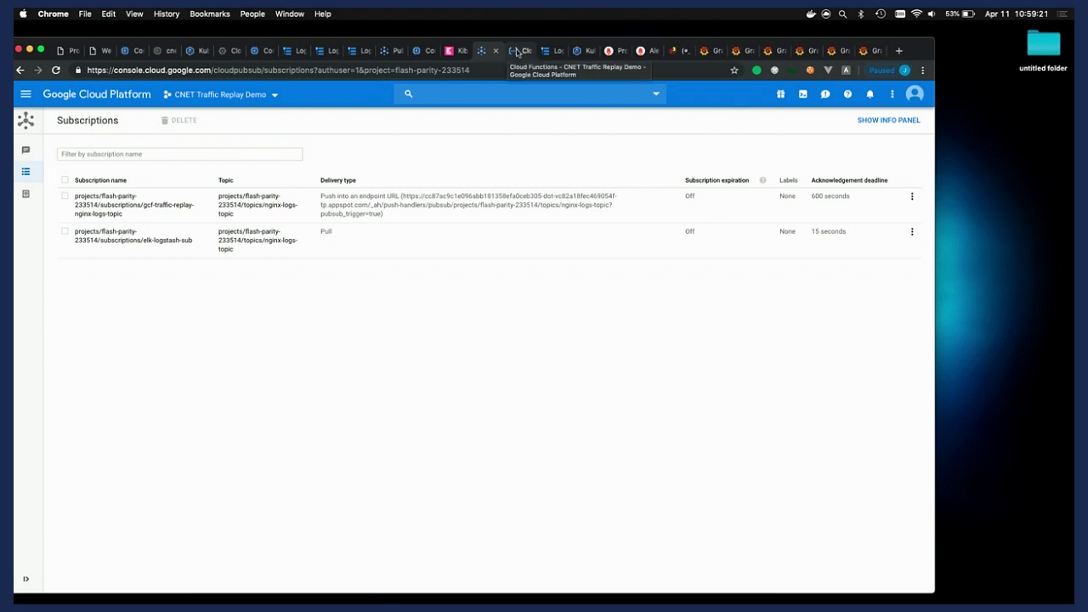
pyautogui.click(517, 52)
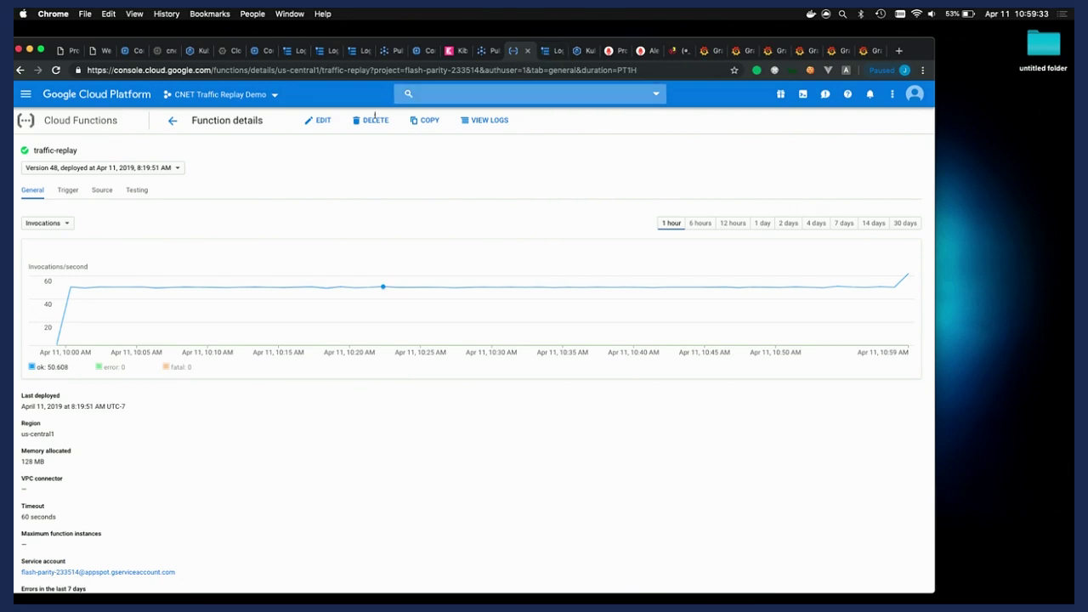
pyautogui.click(102, 189)
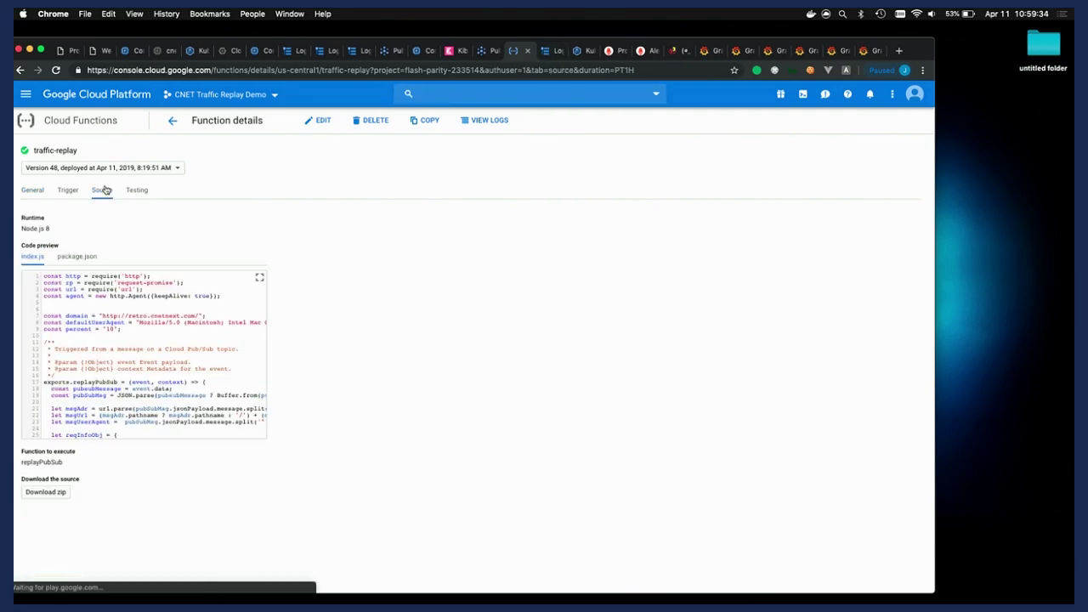
pyautogui.click(260, 274)
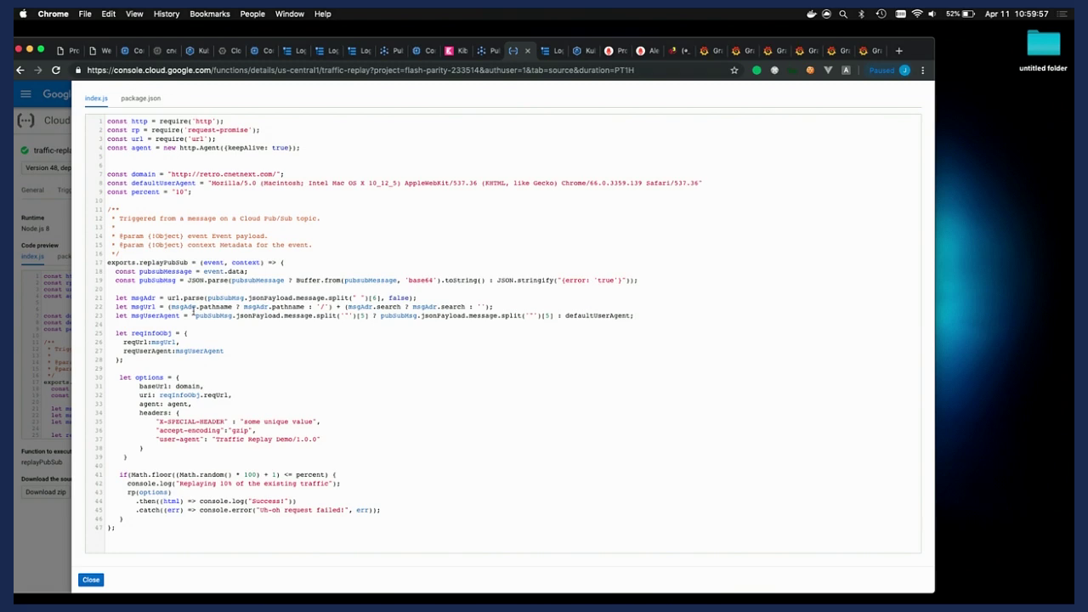
# Examine the defaultUserAgent and percent constants and the options object with its request headers in the traffic-replay index.js source
pyautogui.moveTo(195, 183); pyautogui.dragTo(153, 184)
pyautogui.click(159, 190)
pyautogui.moveTo(119, 378); pyautogui.dragTo(204, 450)
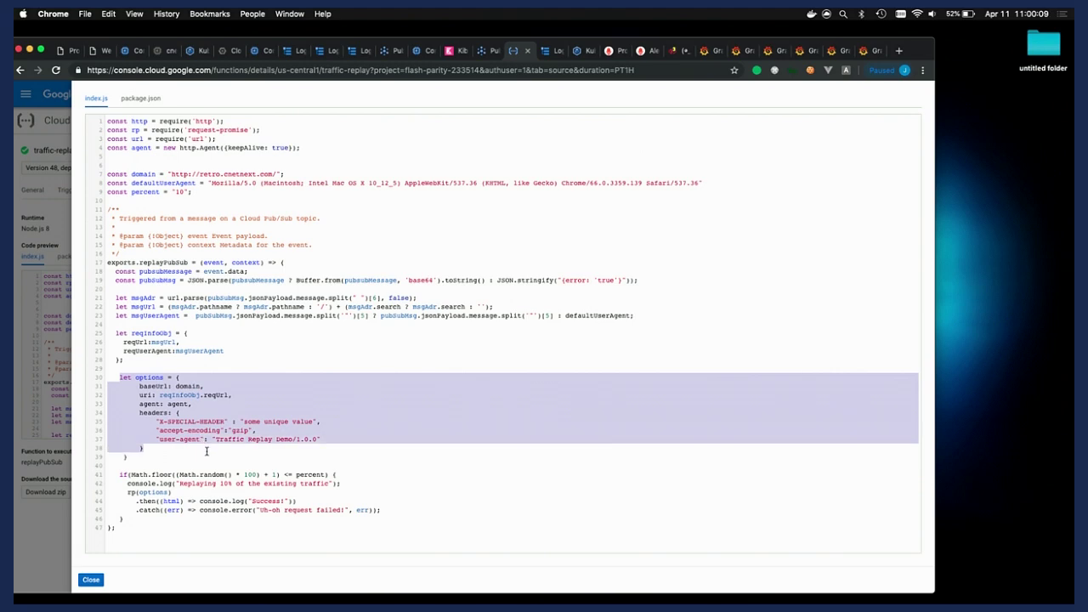
pyautogui.click(278, 443)
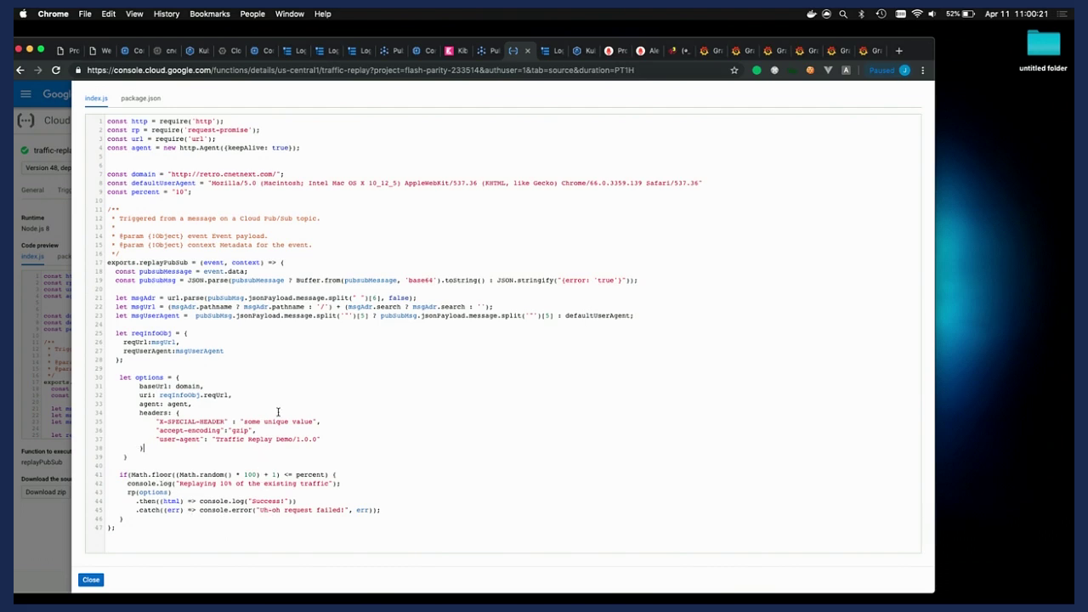
# Switch to the traffic-replay Cloud Function's log viewer and start streaming its logs live
pyautogui.click(550, 51)
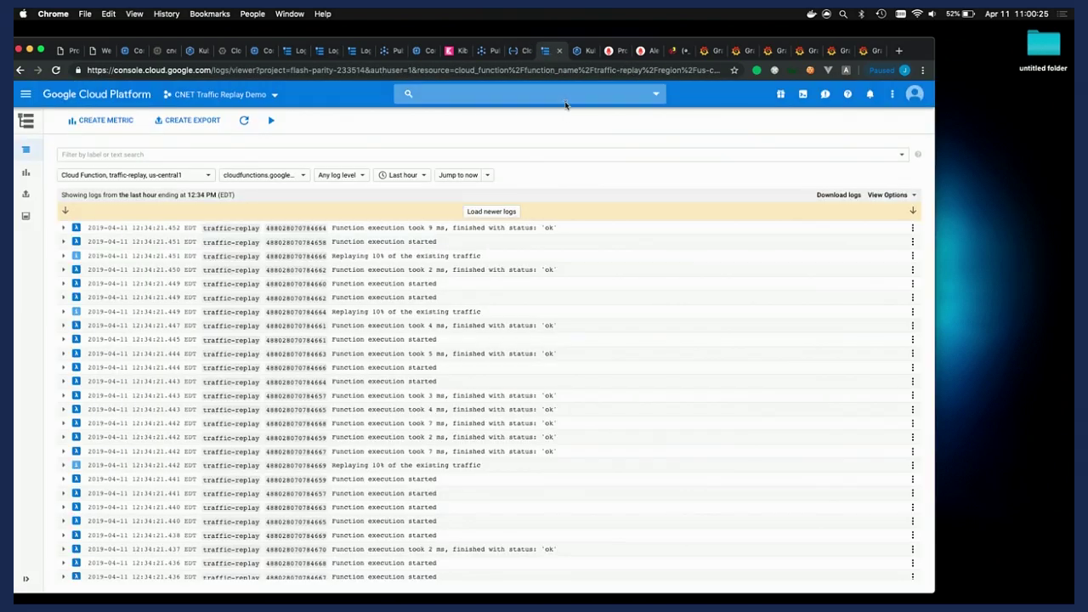
pyautogui.click(272, 120)
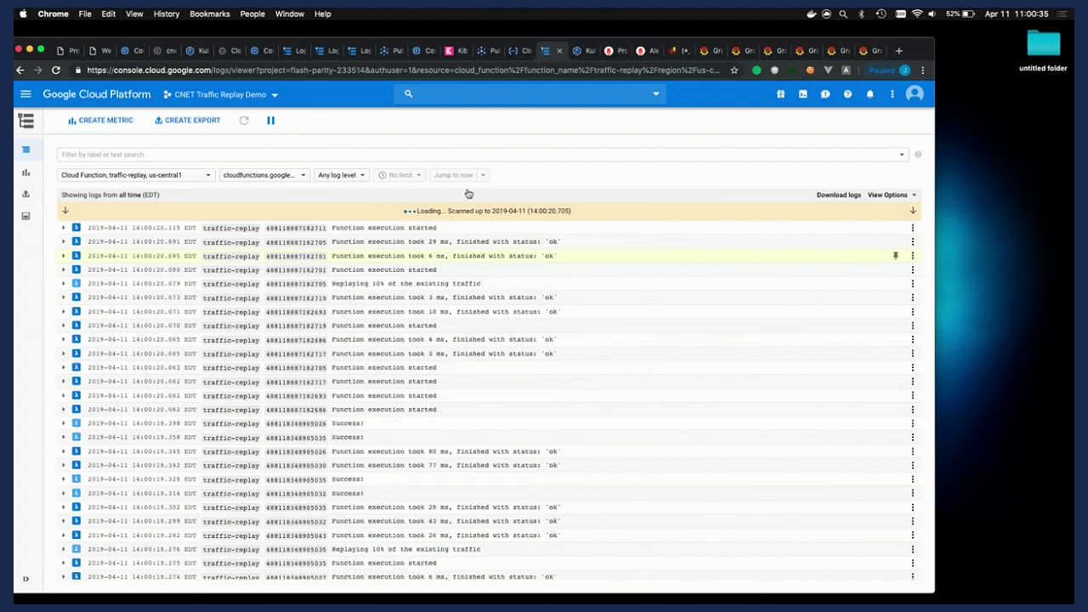
# Open the cnet-site service on retro-cluster from the Kubernetes services and stream its deployment's Stackdriver logs
pyautogui.click(576, 52)
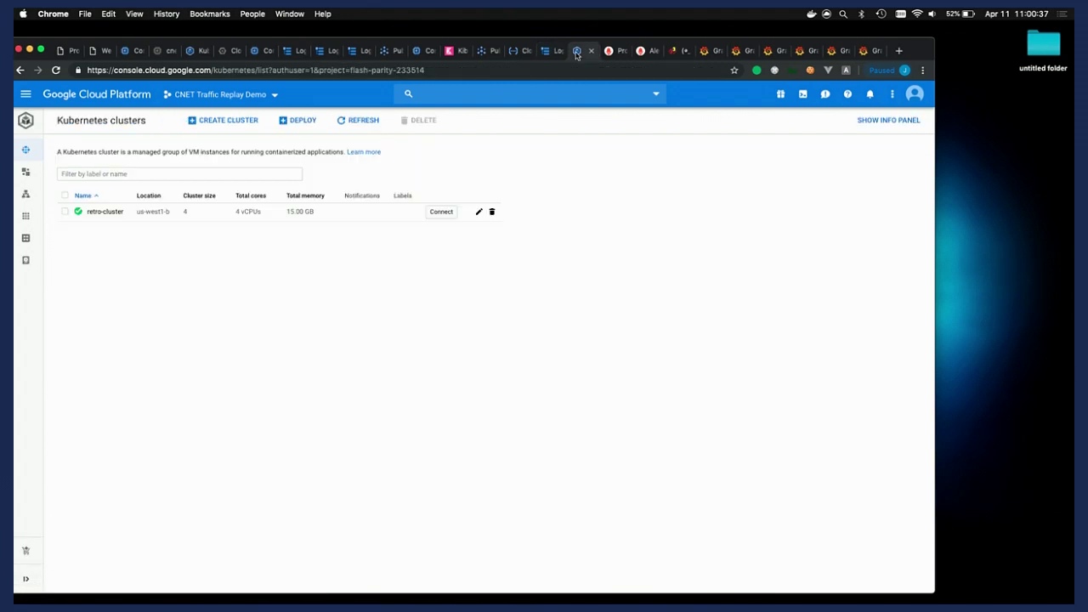
pyautogui.click(105, 211)
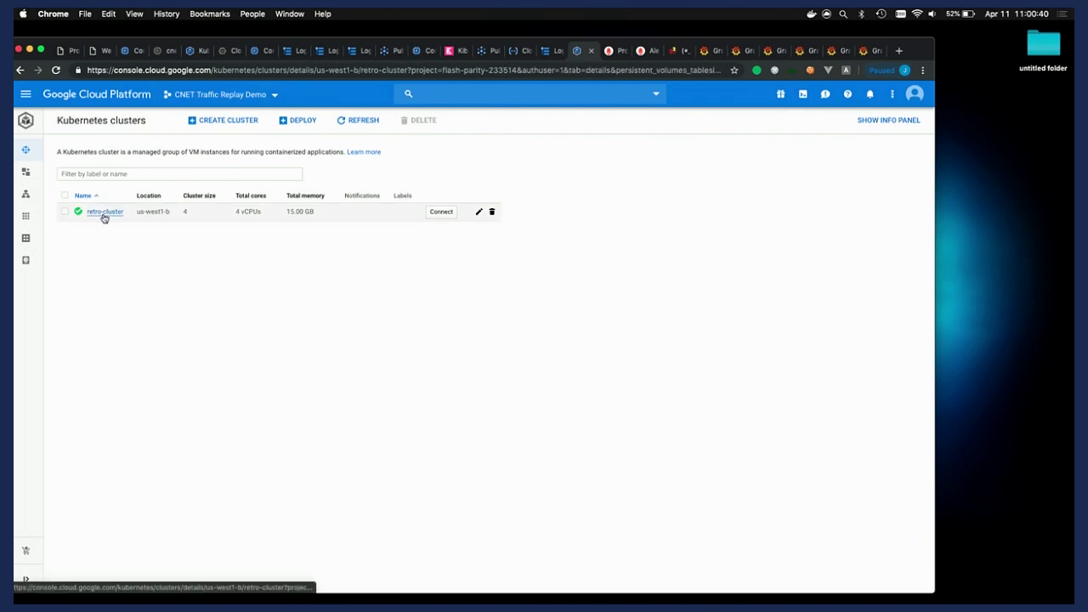
pyautogui.click(32, 193)
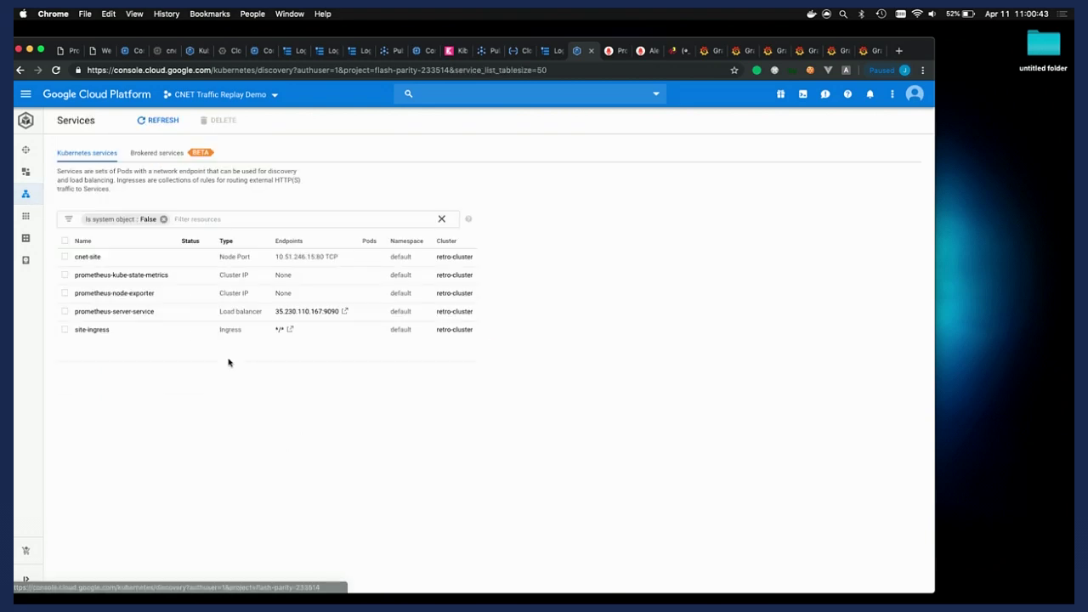
pyautogui.click(95, 258)
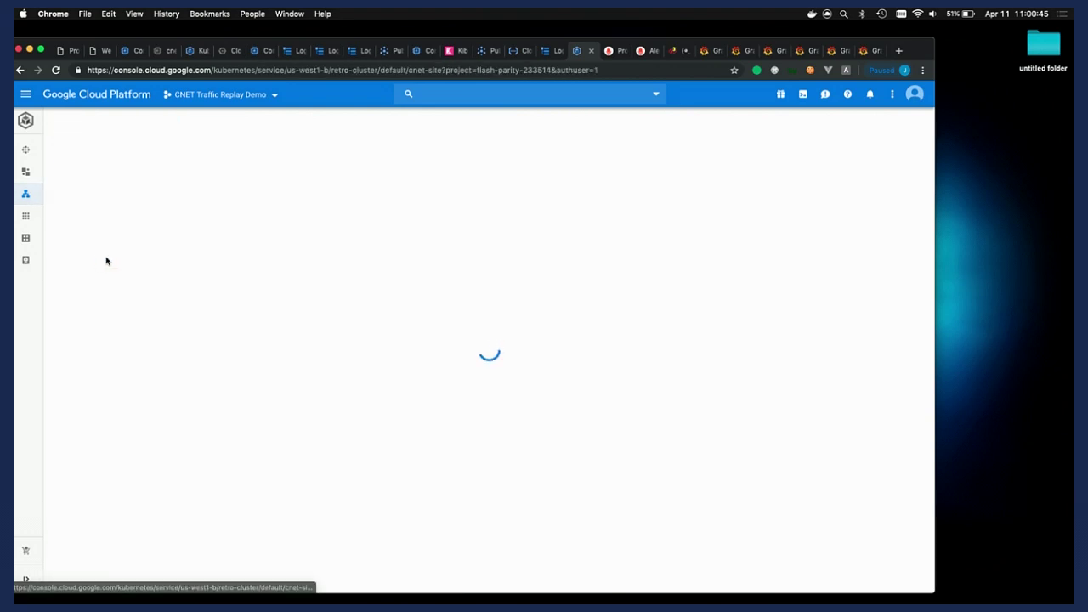
pyautogui.scroll(-3, 245, 384)
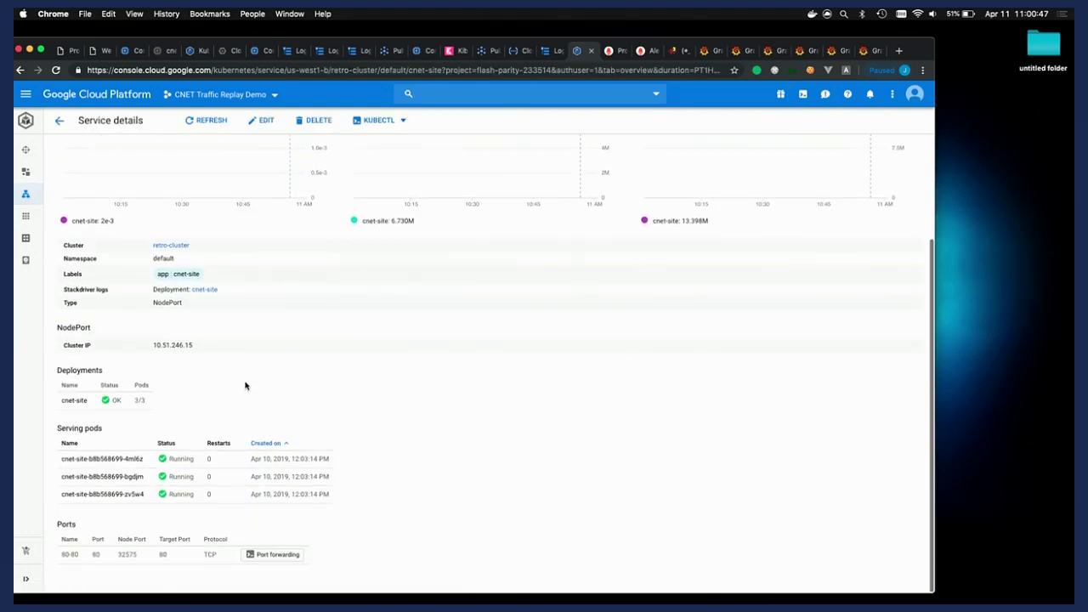
pyautogui.click(205, 290)
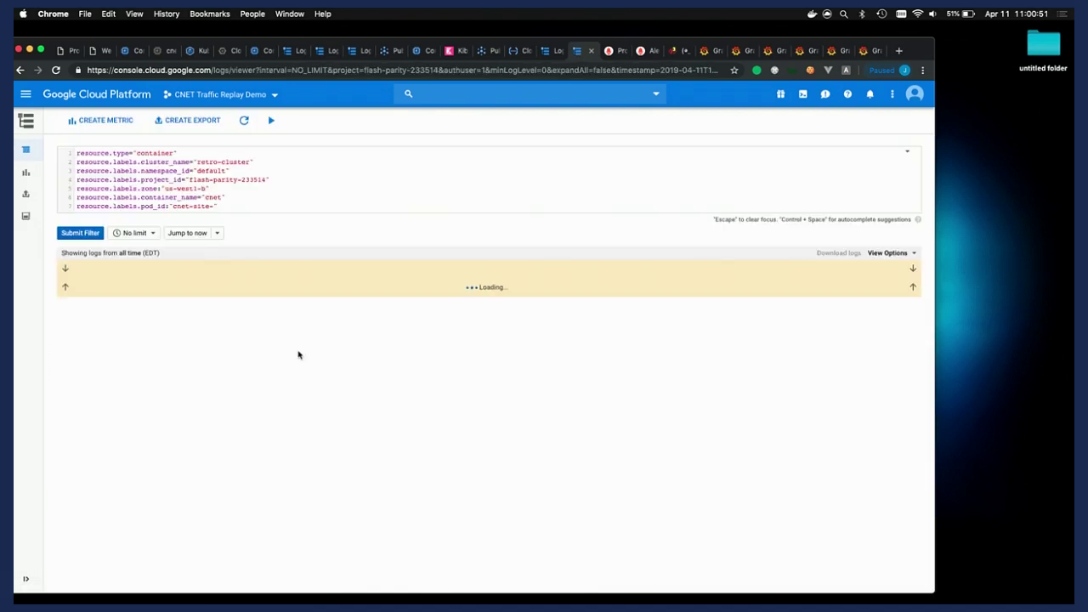
pyautogui.click(271, 121)
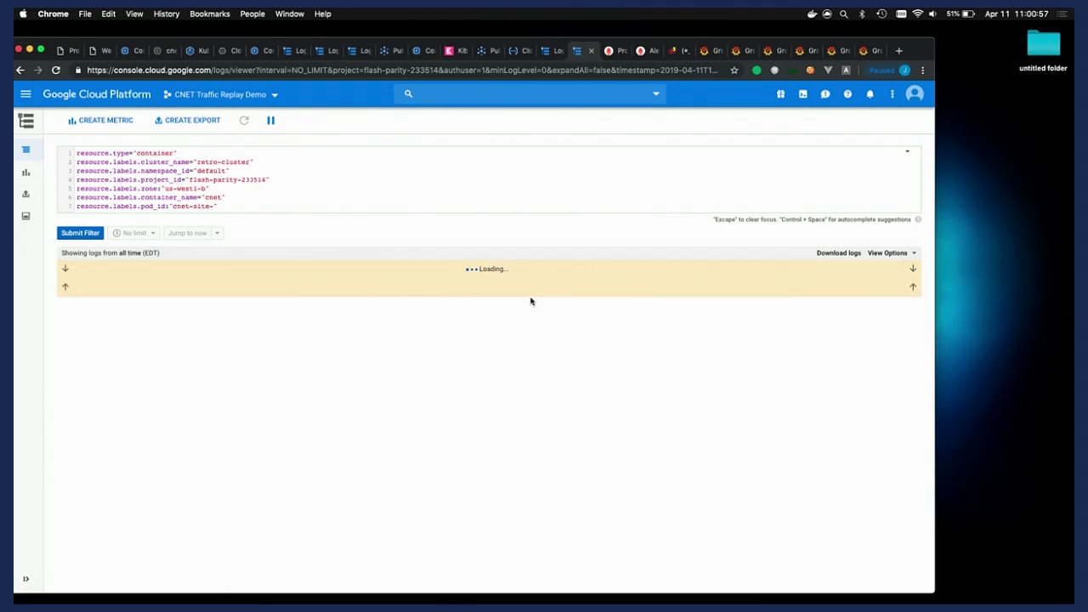
# Return to the traffic-replay function, close its enlarged code preview and open the function for editing
pyautogui.click(518, 51)
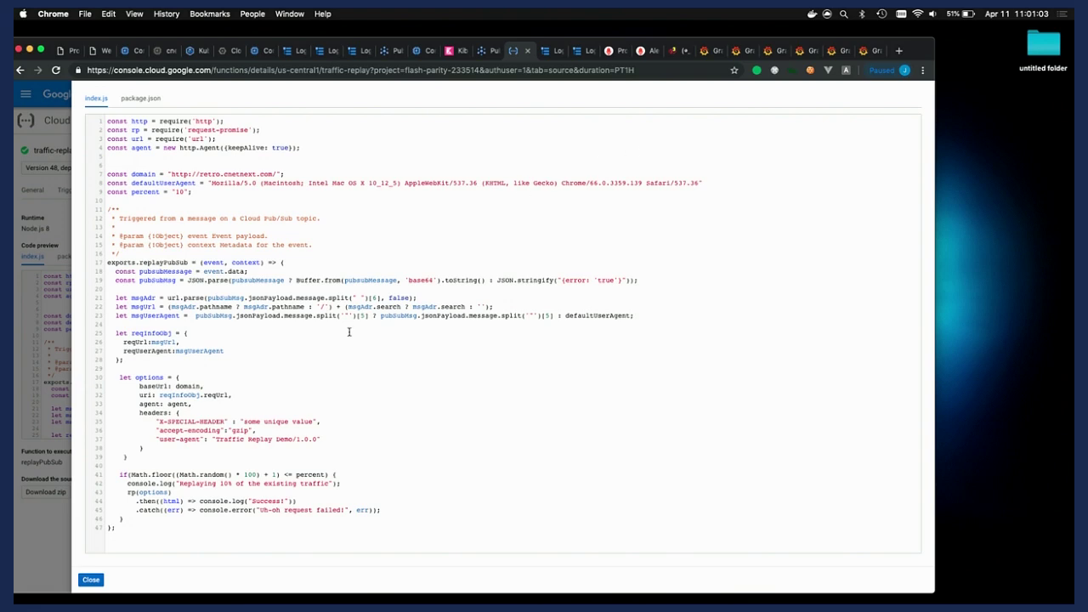
pyautogui.rightClick(96, 567)
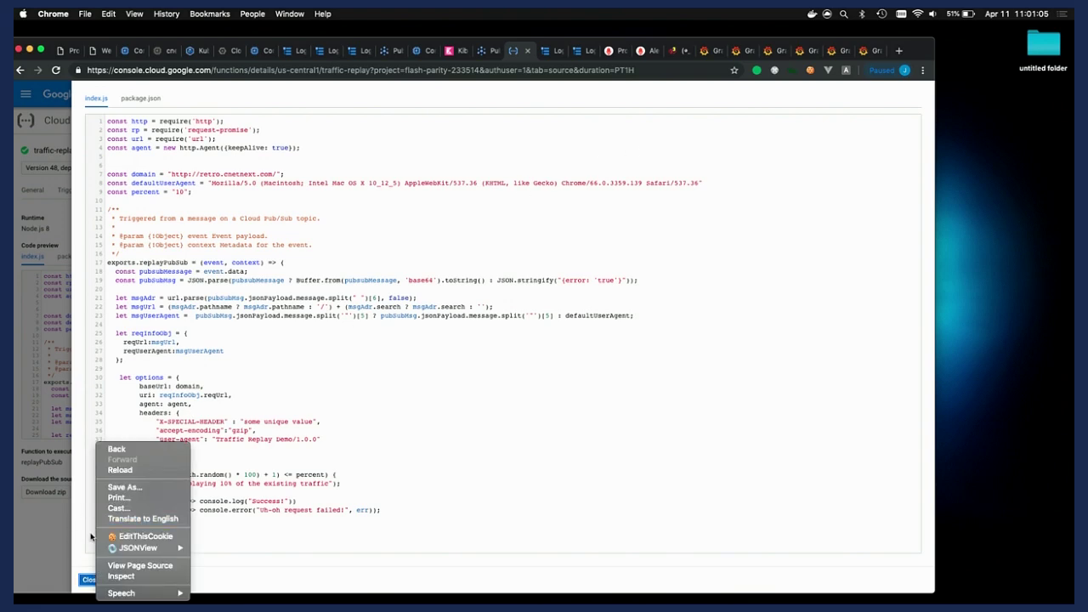
pyautogui.rightClick(93, 527)
pyautogui.click(83, 586)
pyautogui.click(85, 583)
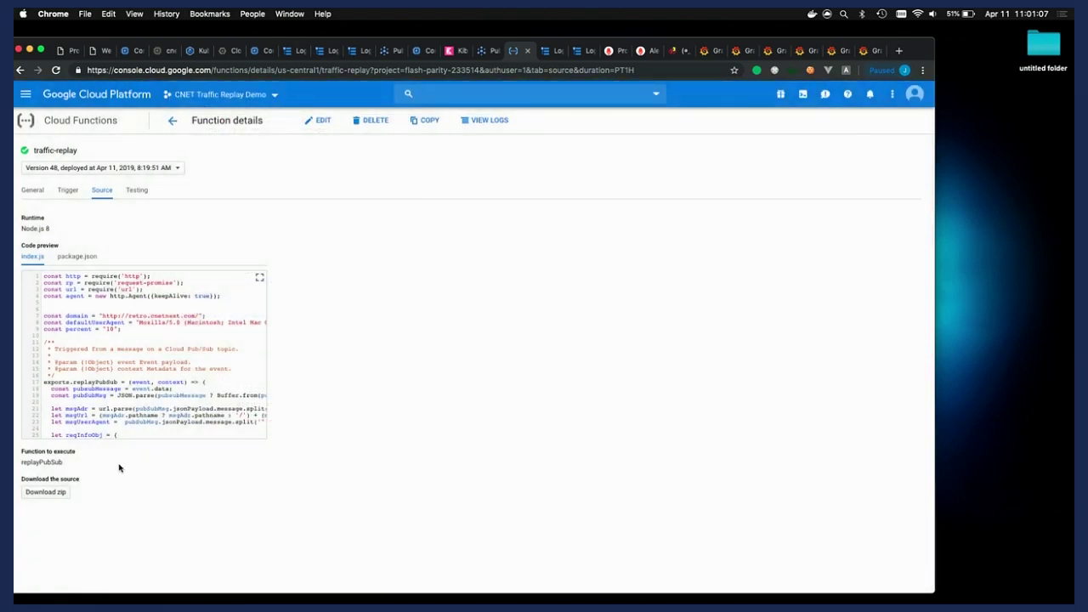
pyautogui.click(309, 121)
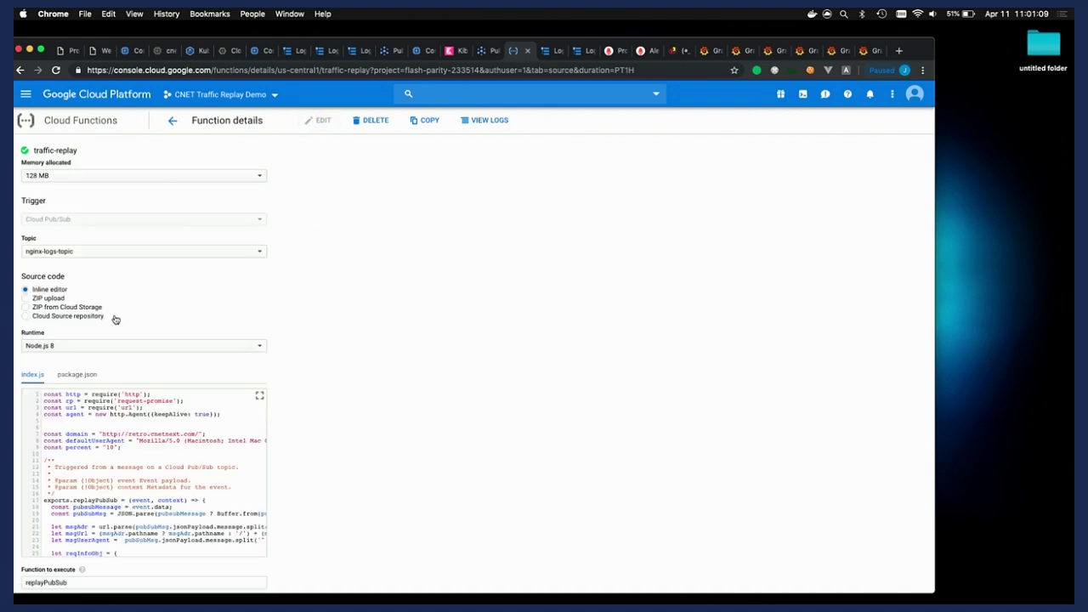
# Raise the percent constant in the traffic-replay function's inline index.js code and deploy the updated function
pyautogui.click(111, 448)
pyautogui.write('00')
pyautogui.scroll(-10, 100, 481)
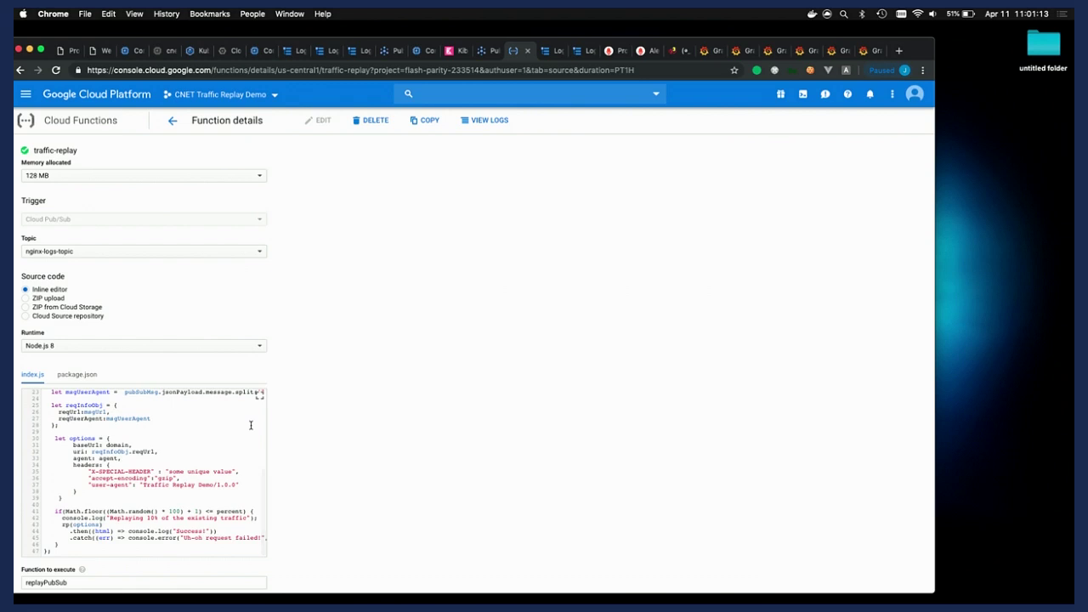
pyautogui.scroll(-2, 100, 481)
pyautogui.click(36, 579)
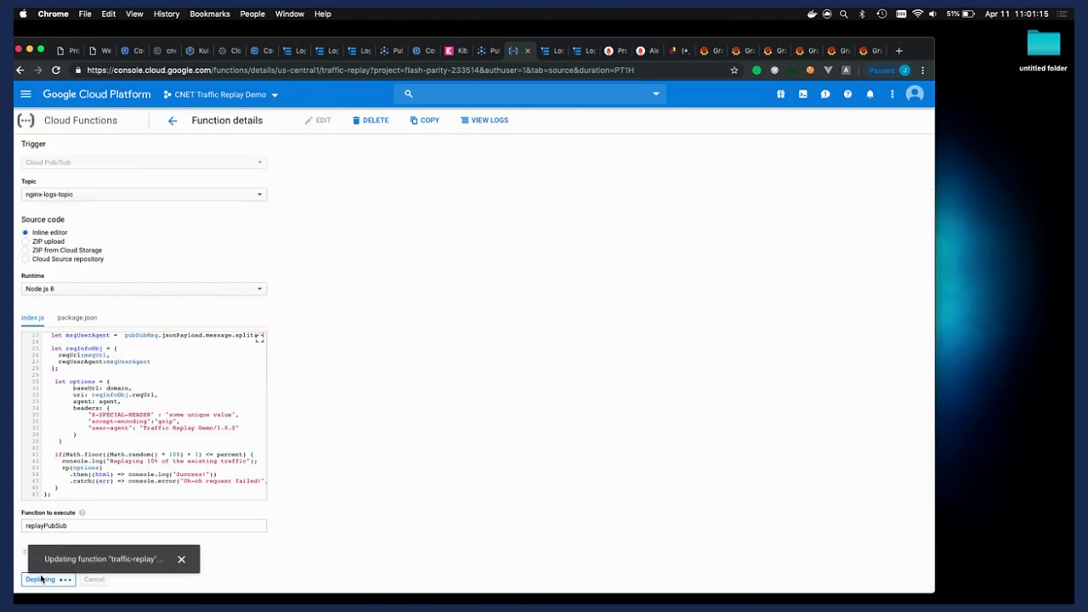
# Check the function and cnet-site log streams, review Prometheus, Alertmanager and the unsee alerts, and open the Grafana Prometheus 2.0 stats dashboard
pyautogui.click(549, 51)
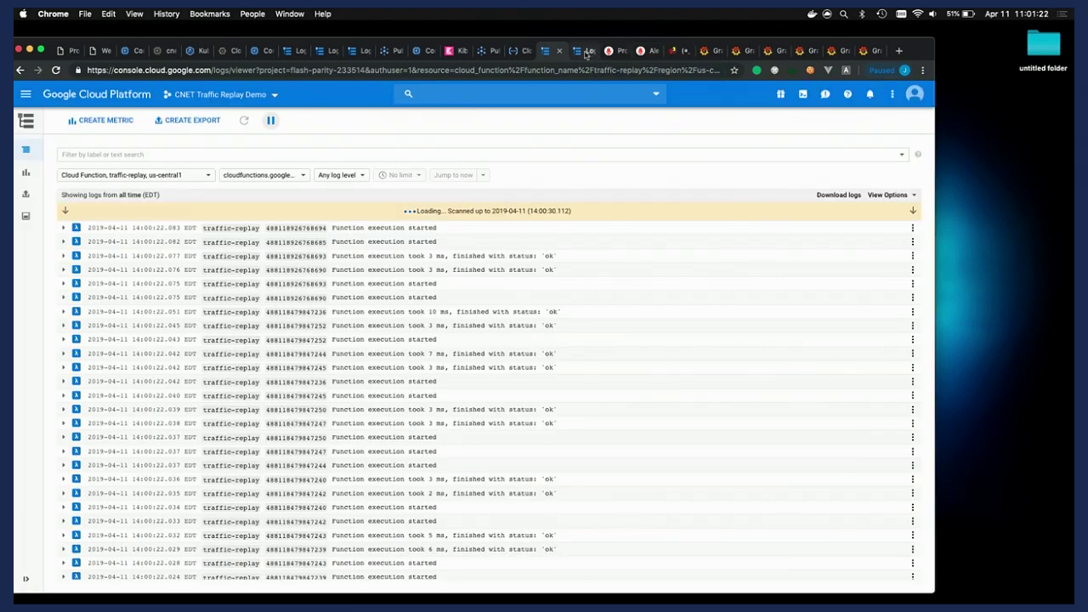
pyautogui.click(586, 51)
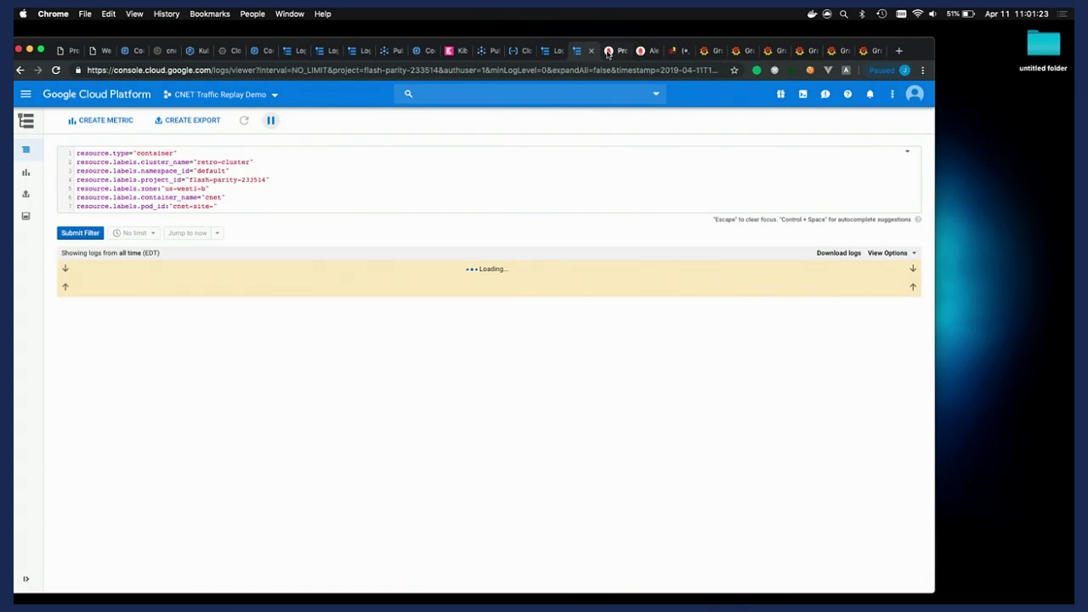
pyautogui.click(615, 51)
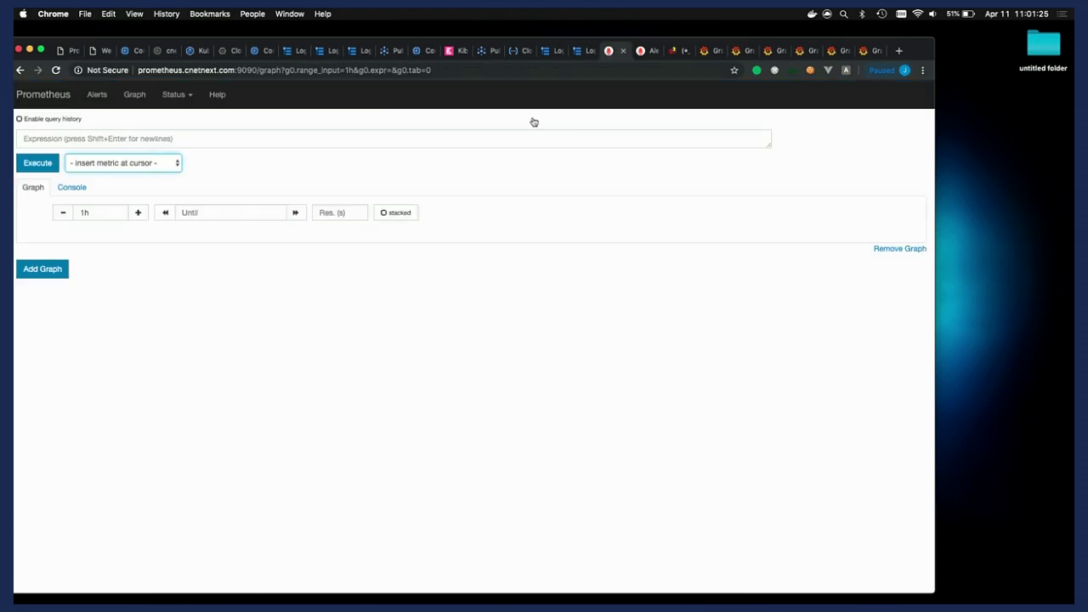
pyautogui.click(645, 53)
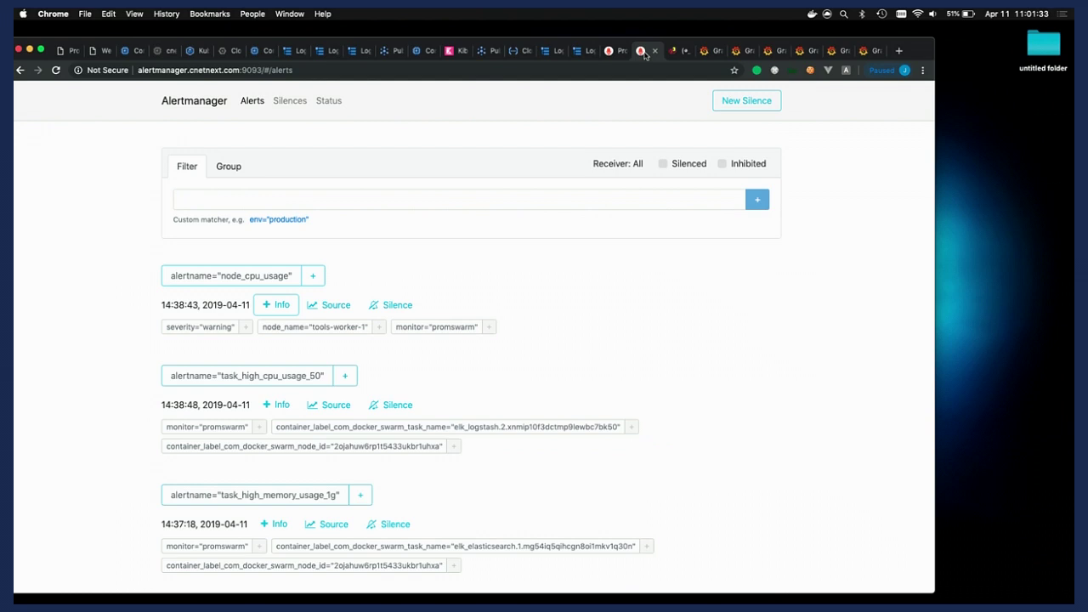
pyautogui.click(675, 53)
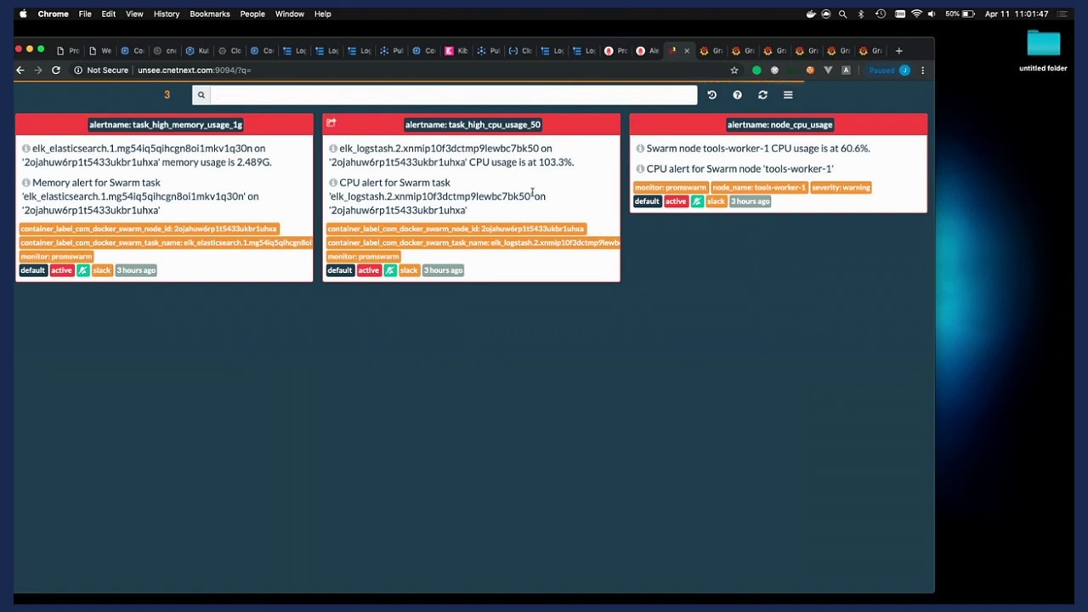
pyautogui.click(706, 53)
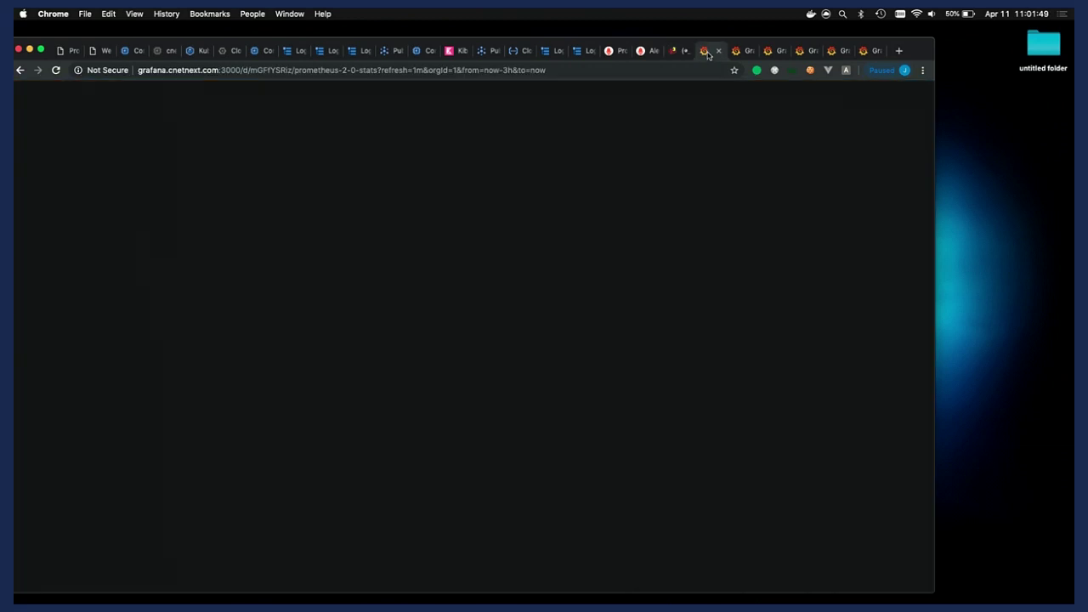